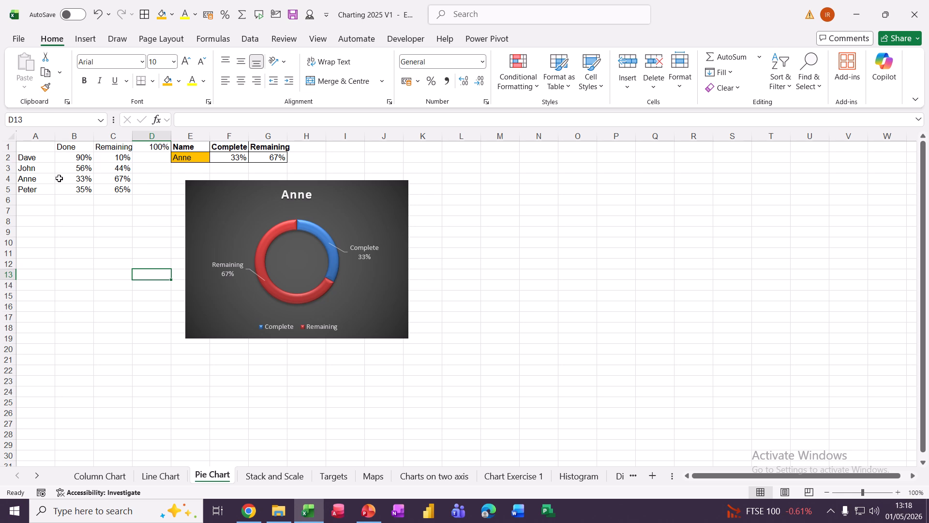
- Choose the first staff member in the name list of cell E2 and delete the doughnut chart
click(193, 156)
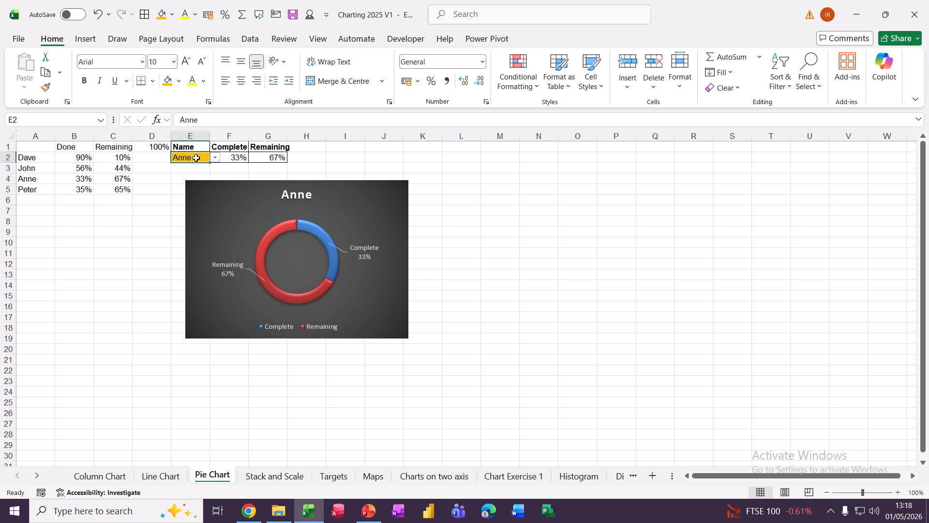
click(215, 159)
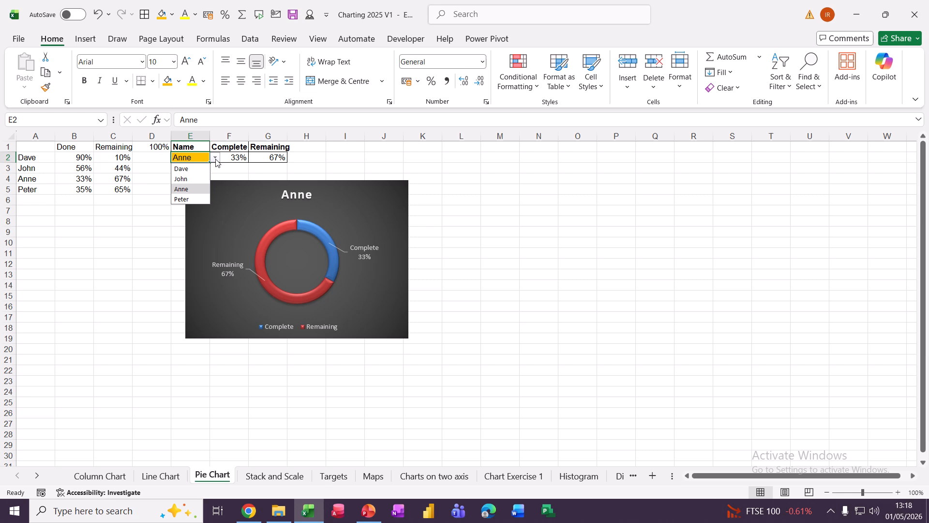
click(181, 171)
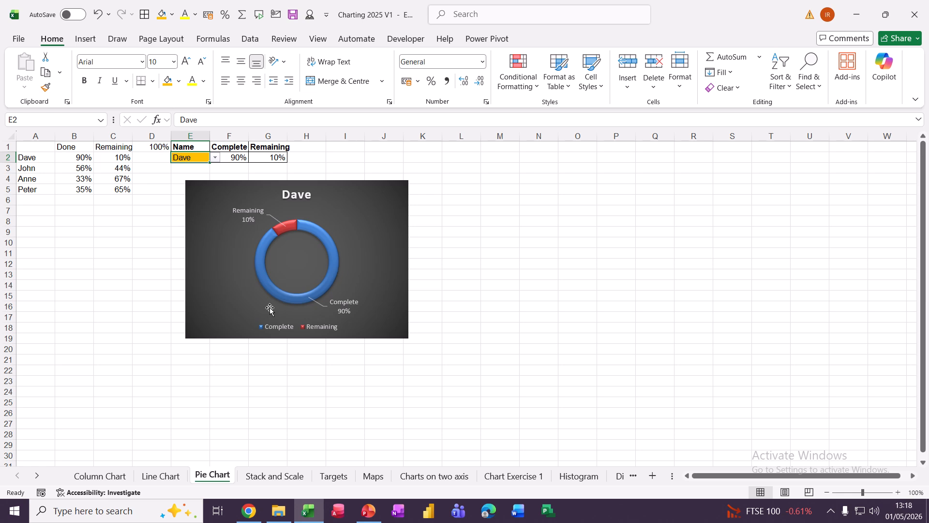
click(400, 187)
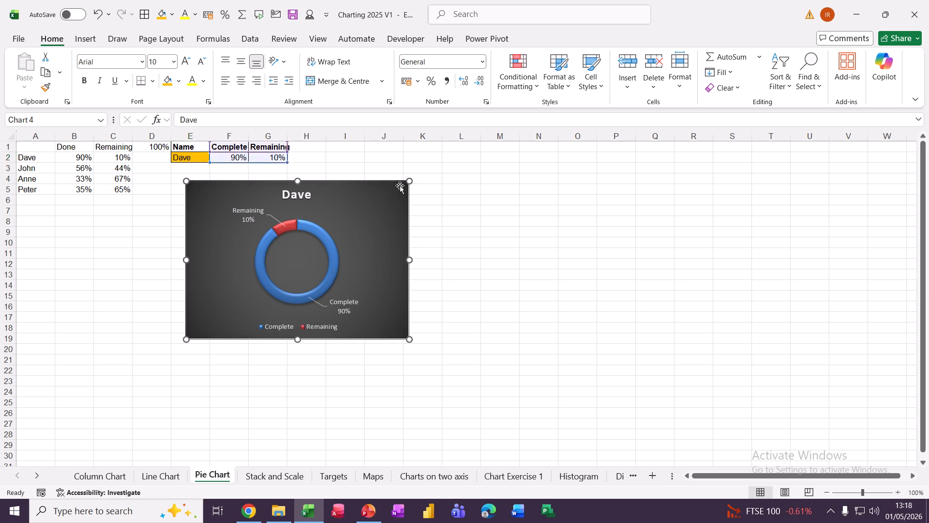
key(Delete)
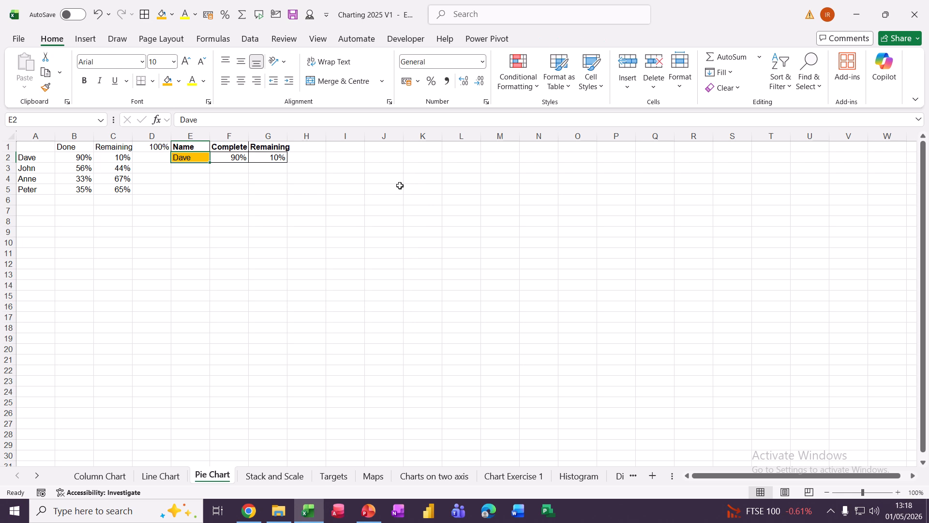
- Extend the staff list in column A by entering five more first names in cells A6 to A10
click(32, 203)
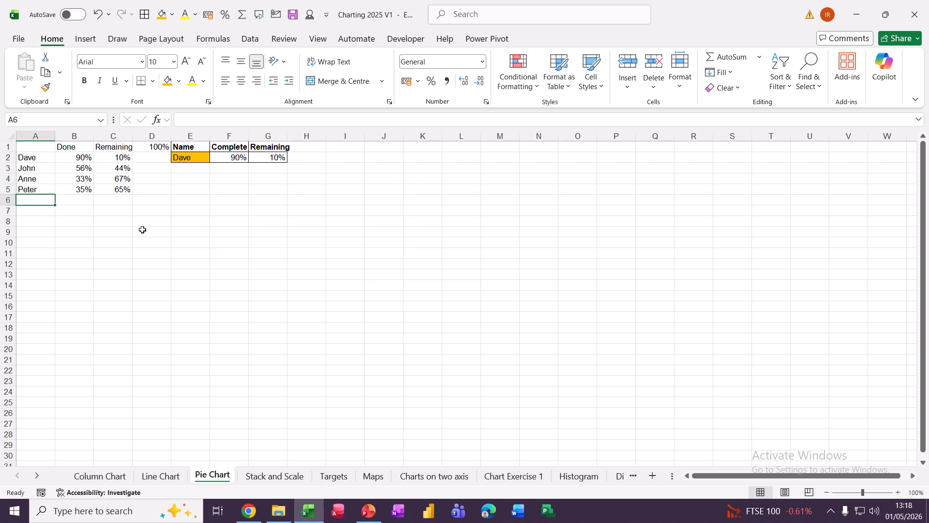
text(Bi)
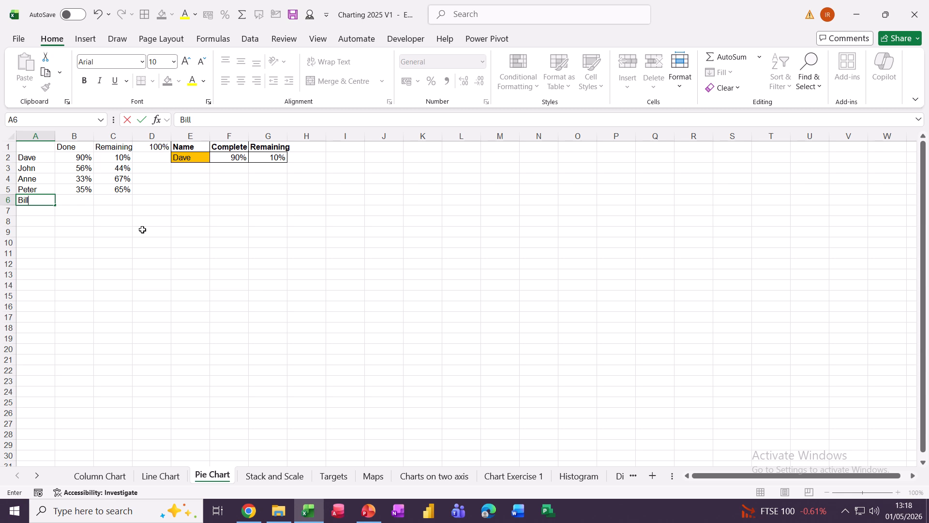
text(ll)
key(Return)
text(Ben)
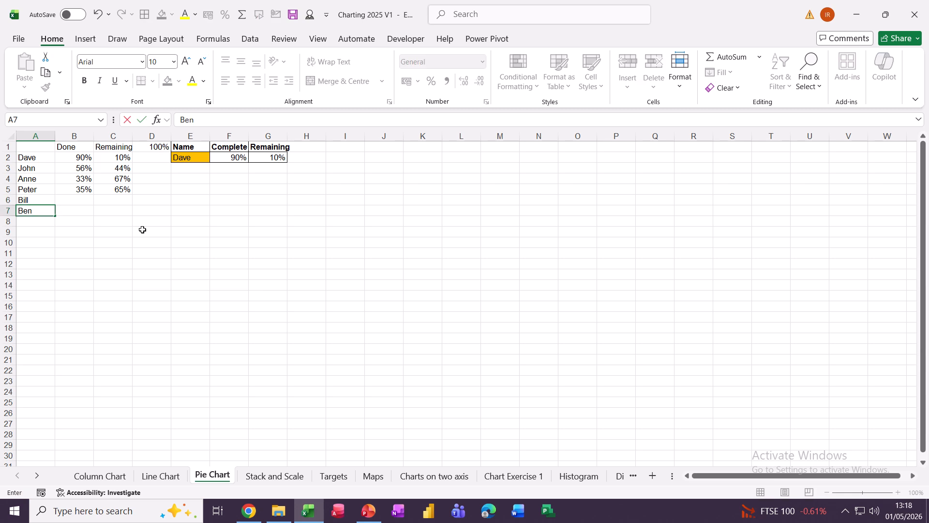
key(Return)
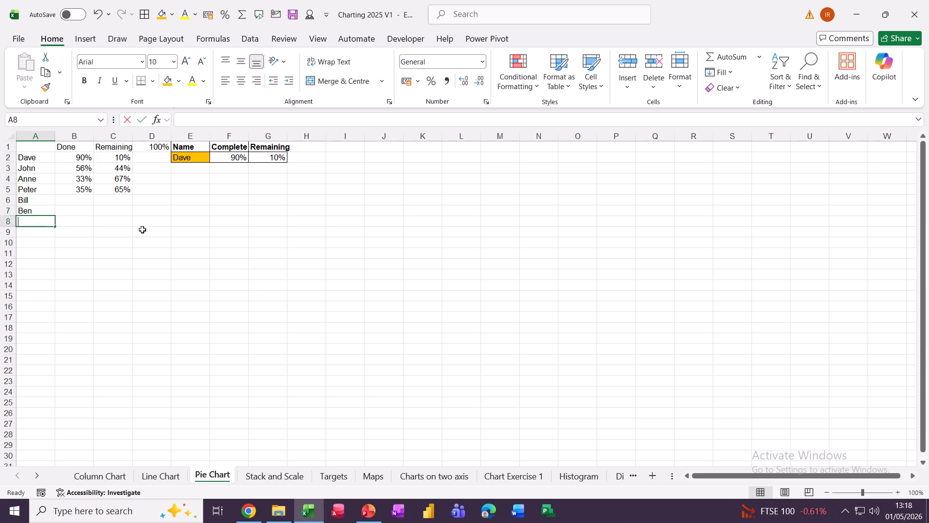
text(Carol)
key(Return)
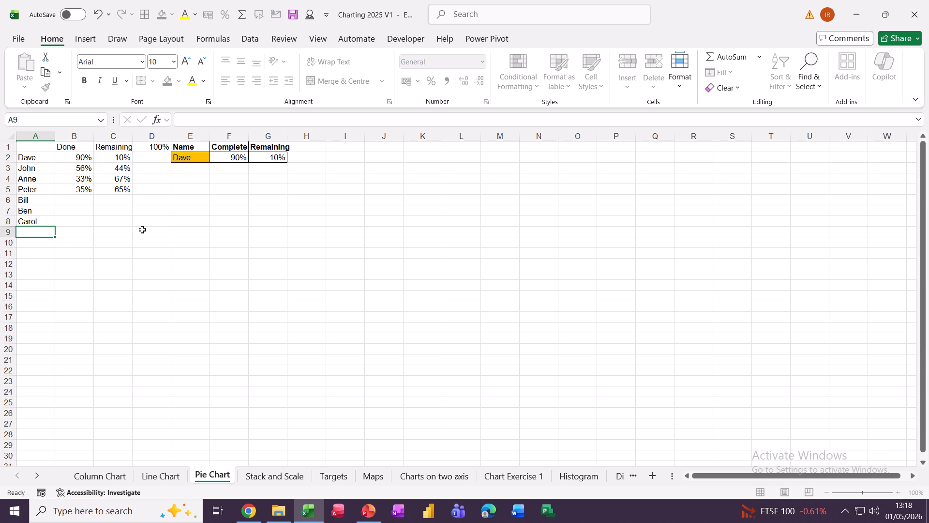
text(Carl)
key(Return)
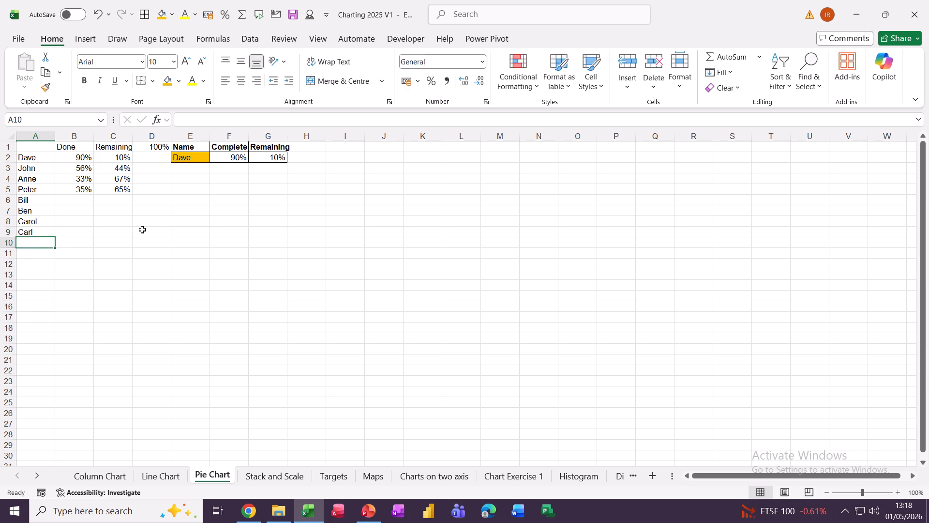
text(Steve)
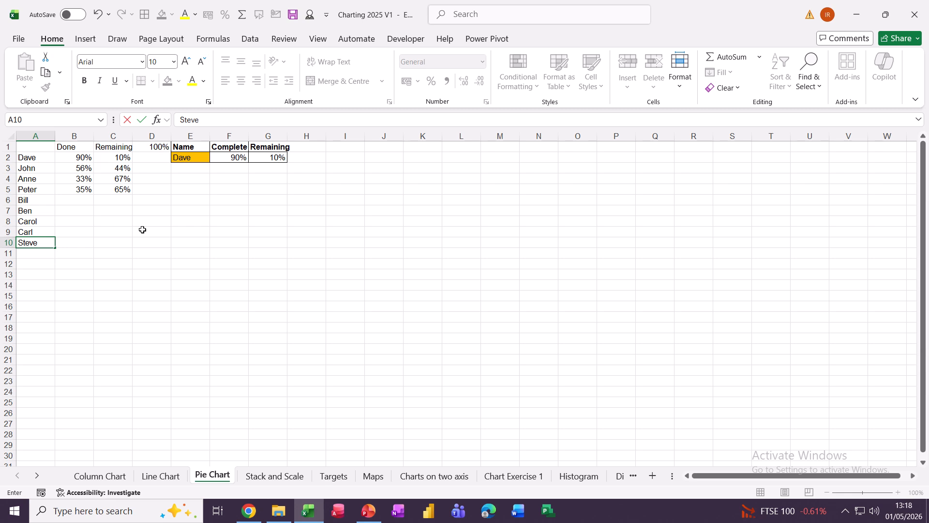
- Enter the Done percentages 33, 43, 44, 22 and 44 in cells B6 to B10 for the added staff
click(74, 199)
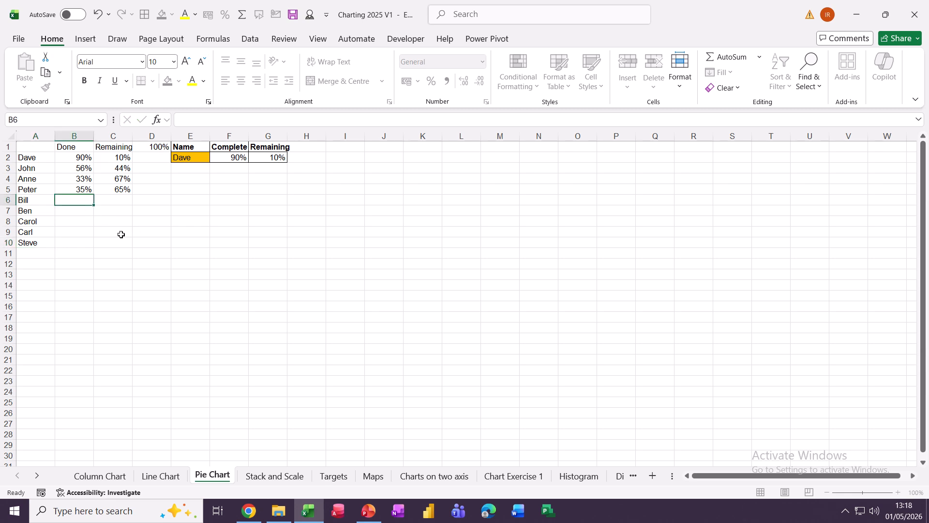
text(33)
key(Return)
text(43)
key(Return)
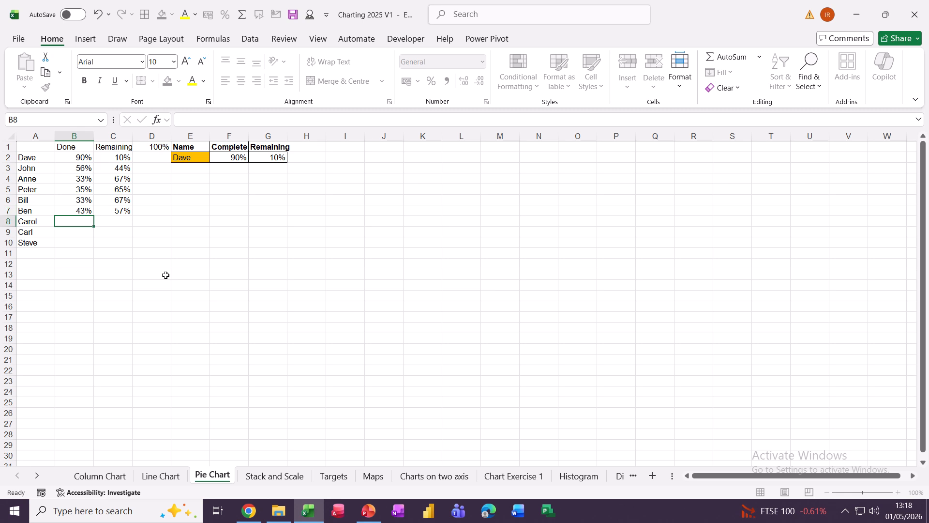
text(44)
key(Return)
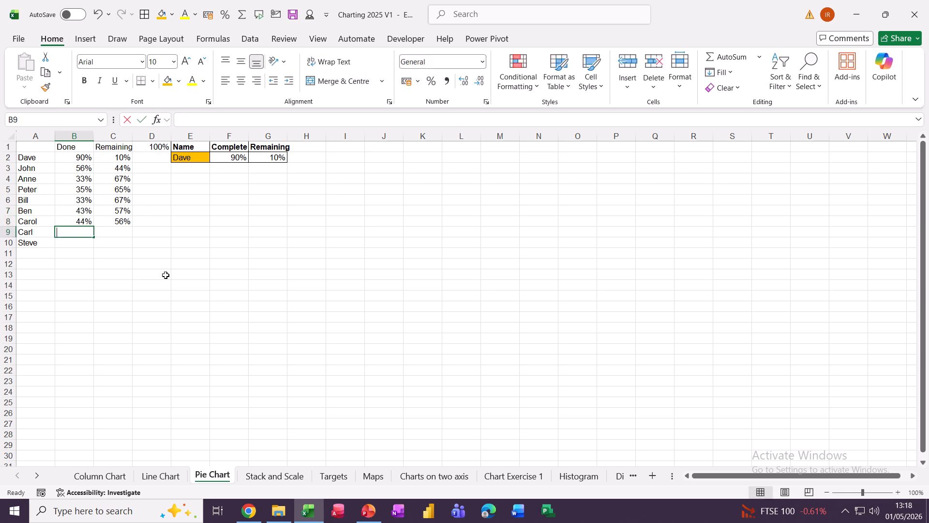
text(22)
key(Return)
text(44)
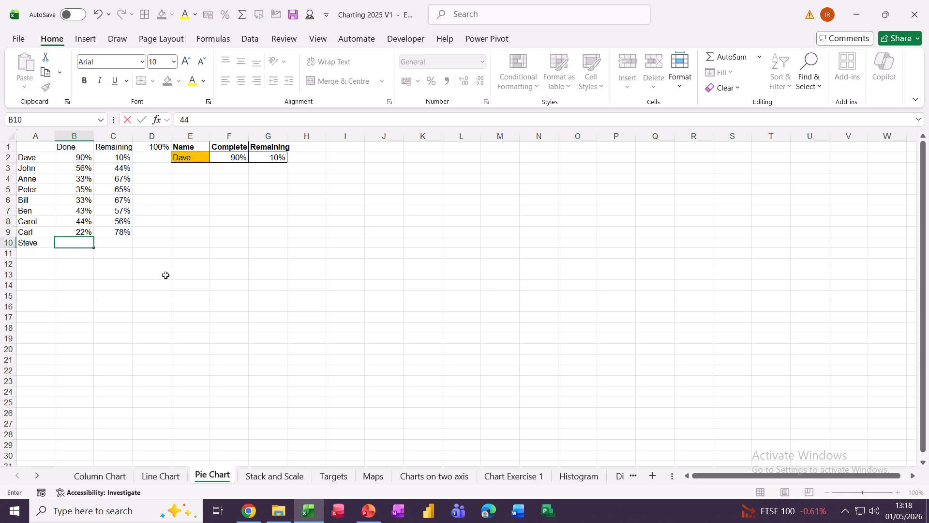
key(Return)
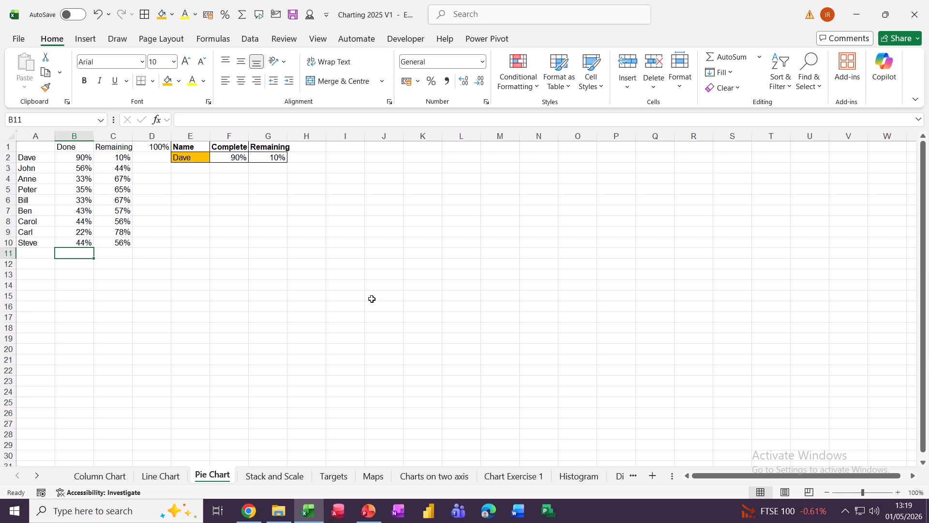
- Name the staff data range A1:C10 "staff"
scroll(371, 298, up, 4)
scroll(375, 299, up, 1)
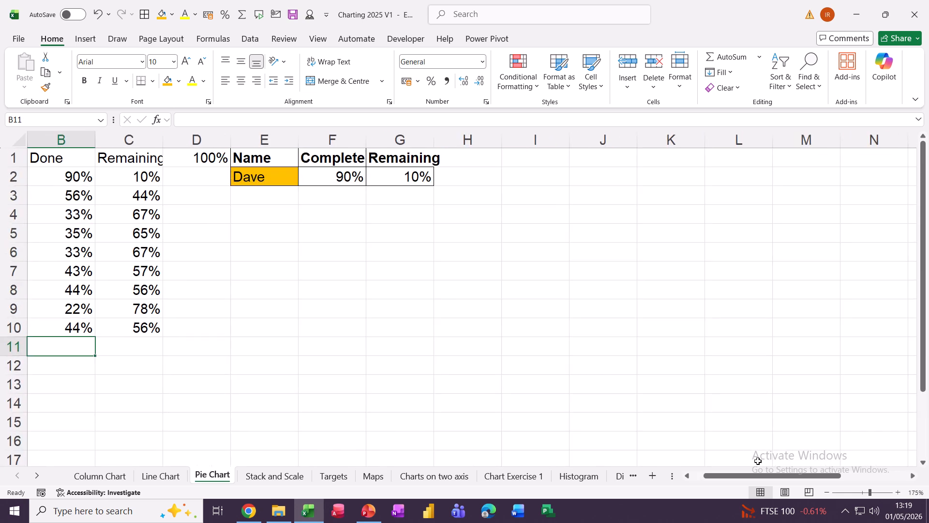
drag(727, 476, 683, 478)
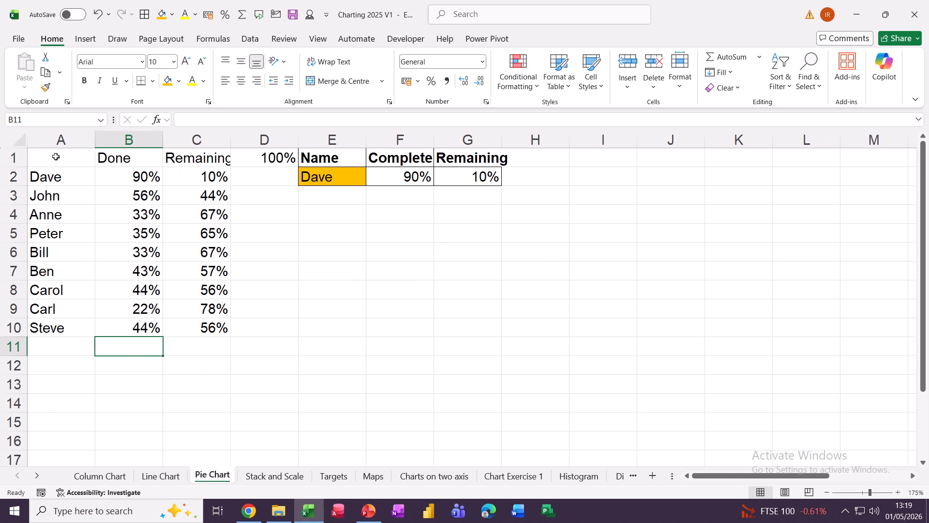
drag(54, 156, 201, 333)
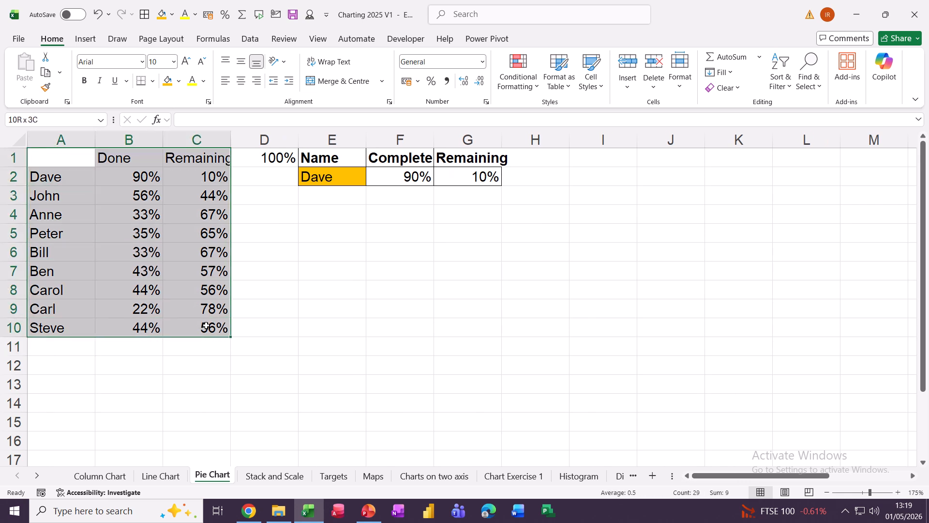
click(22, 120)
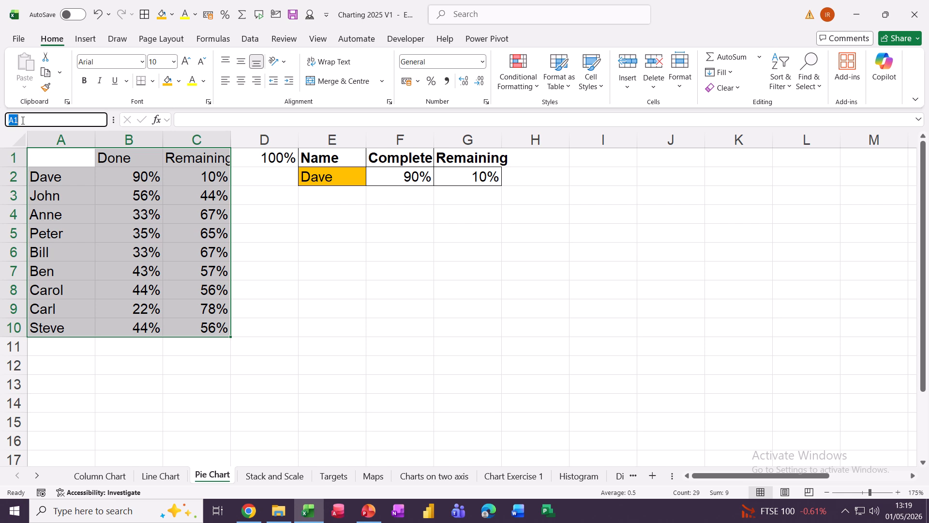
text(staff)
key(Return)
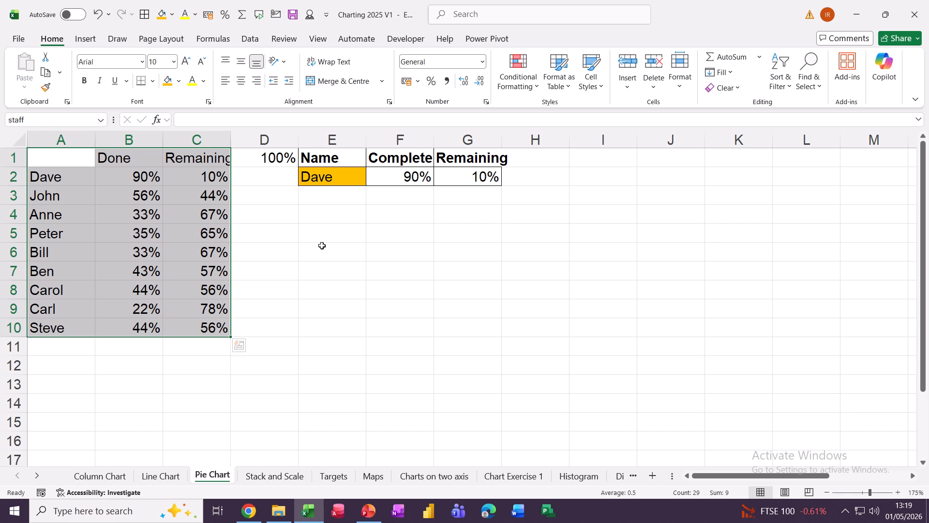
- Copy the Name, Complete and Remaining headings from E1:G1 to E6:G6
drag(310, 156, 416, 257)
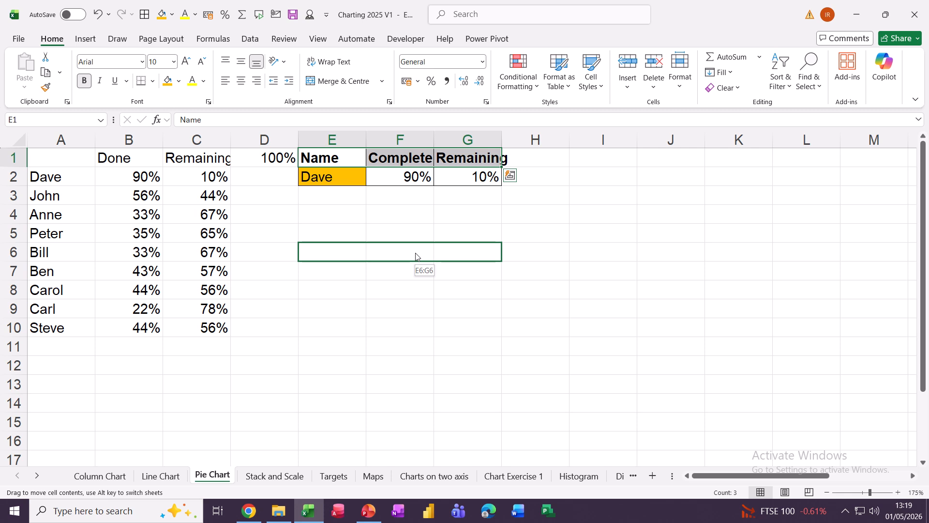
drag(416, 257, 415, 251)
key(ctrl+q)
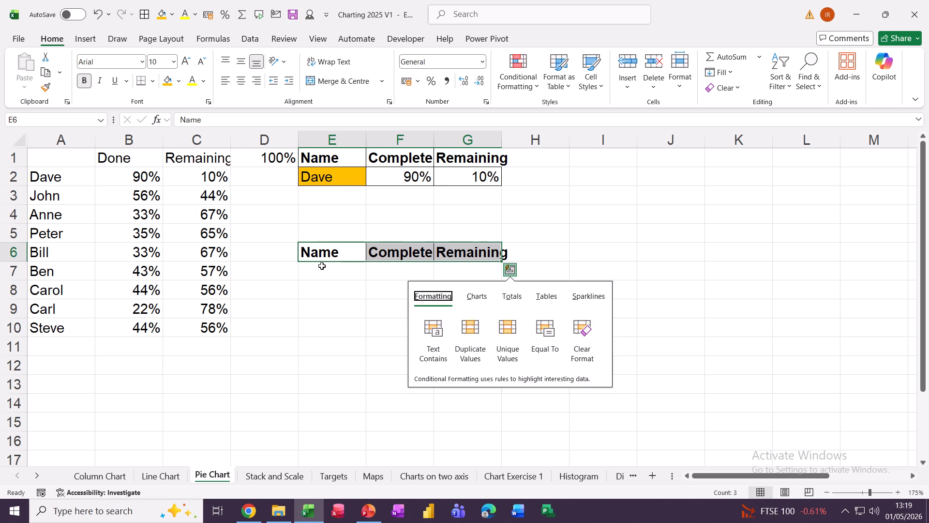
- Fill cell E7, under the copied Name heading, with a light blue colour
click(319, 269)
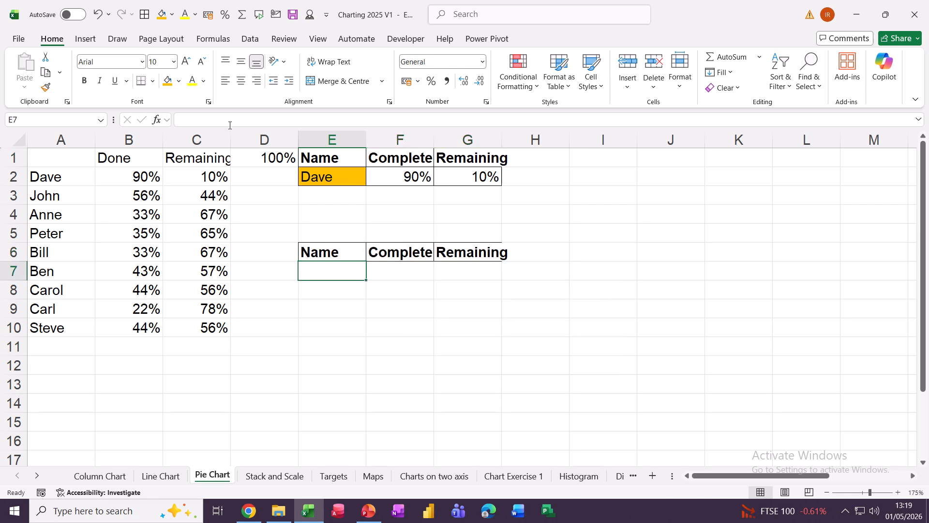
click(178, 81)
click(220, 165)
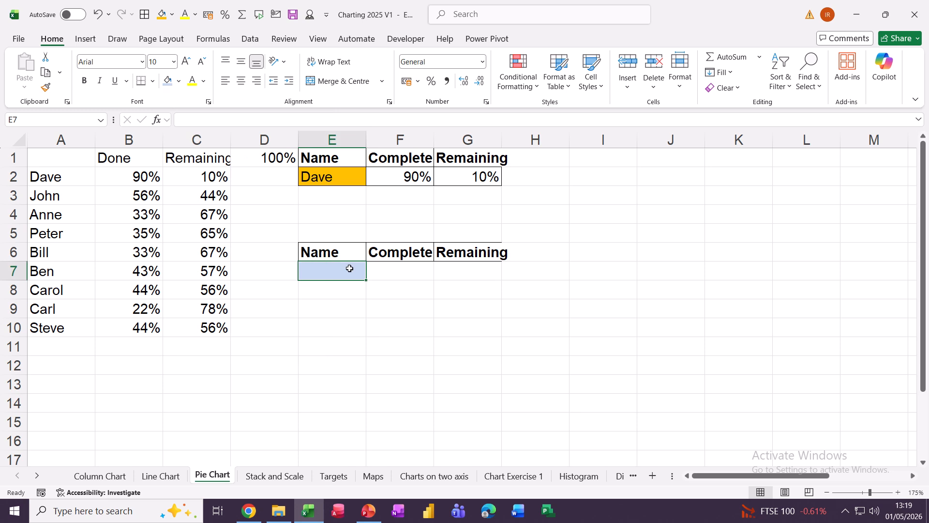
- Add borders around the cells of E7:G7 and apply the percent format to F7:G7
drag(346, 271, 451, 277)
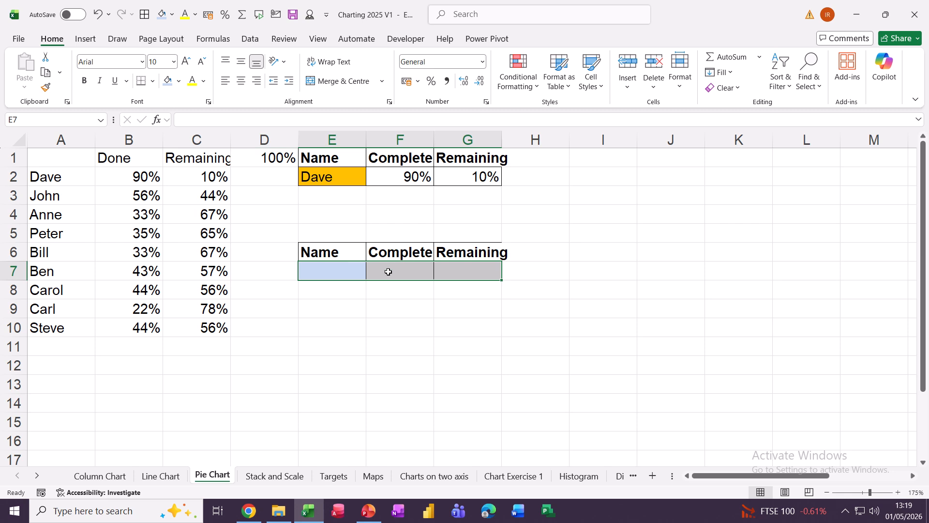
drag(390, 272, 450, 278)
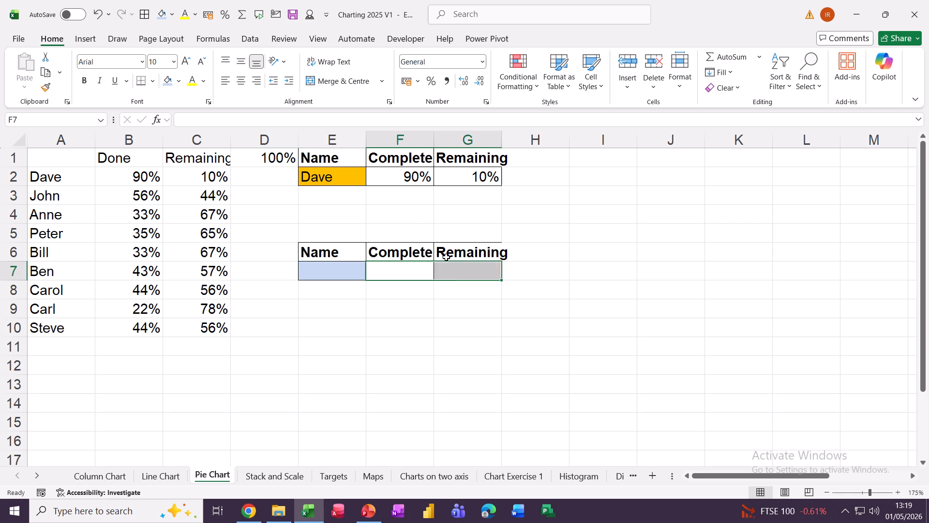
click(432, 83)
- Examine which staff names the existing drop-down list in cell E2 offers
click(334, 275)
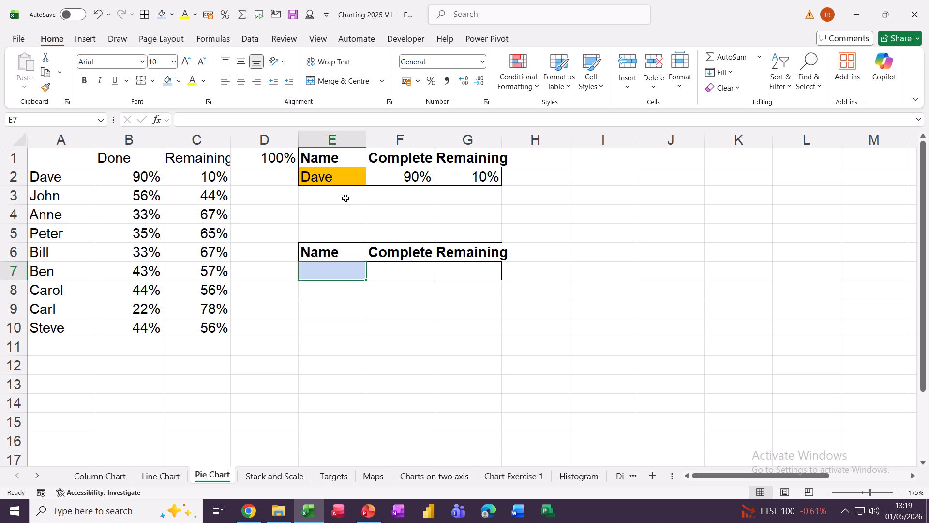
click(336, 177)
click(371, 182)
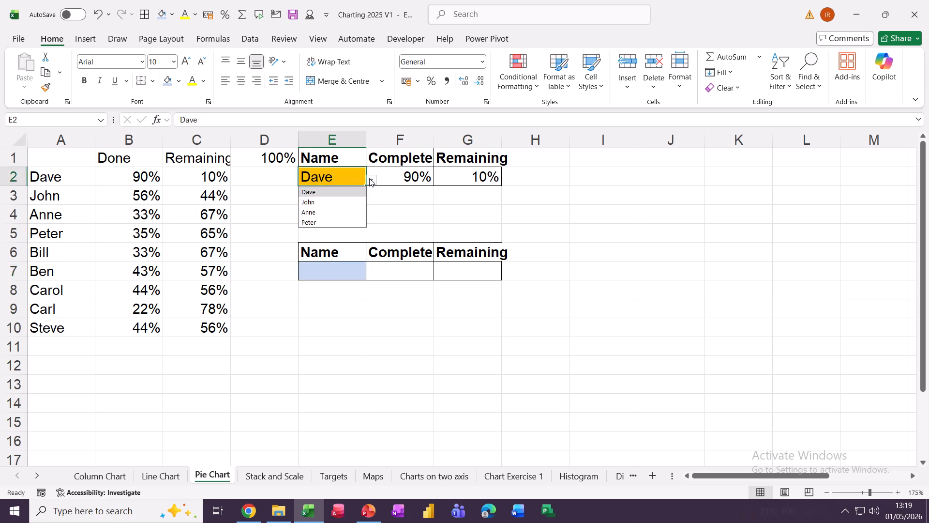
click(371, 181)
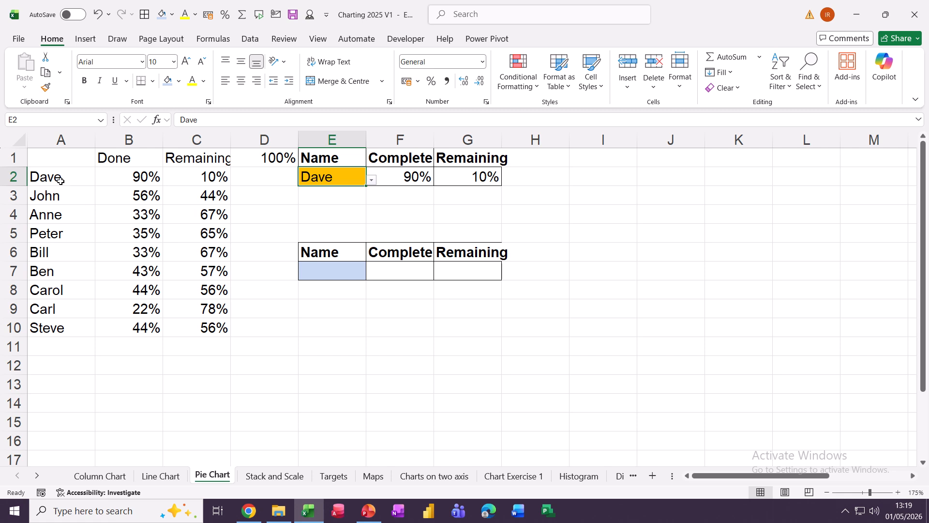
- Add a data validation drop-down list to cell E7, using the staff names in A2:A10 as its source
click(322, 273)
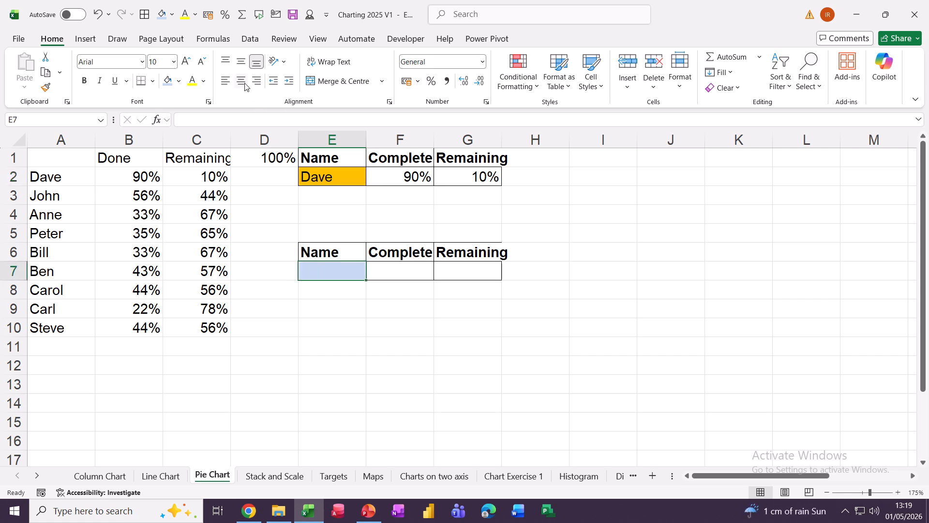
click(250, 41)
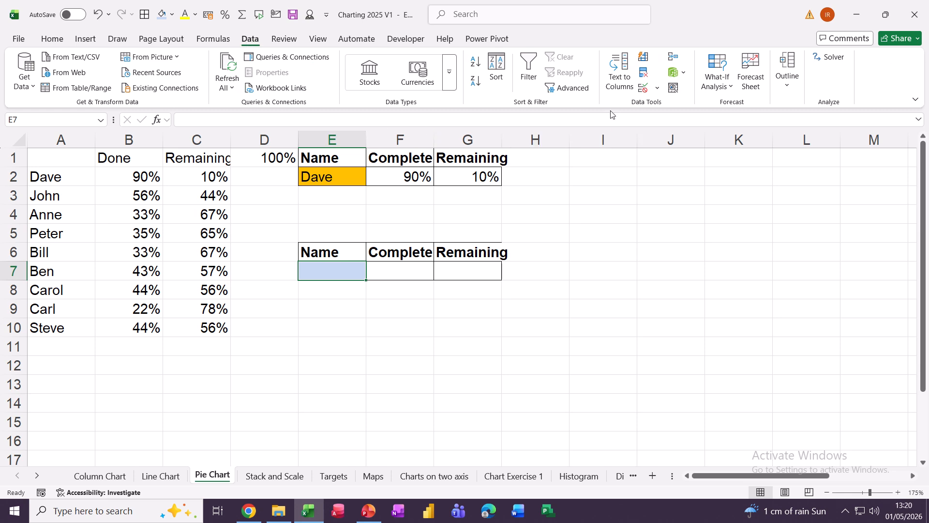
click(649, 91)
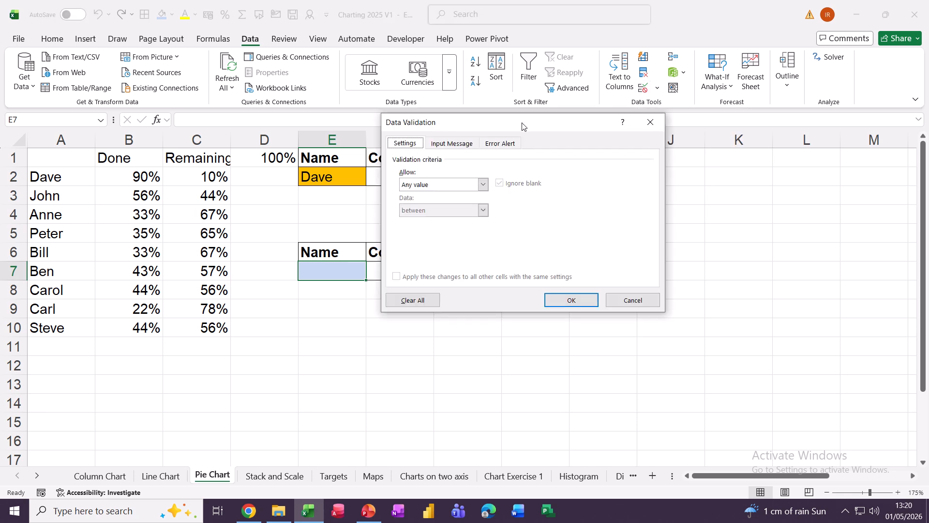
drag(524, 121, 564, 61)
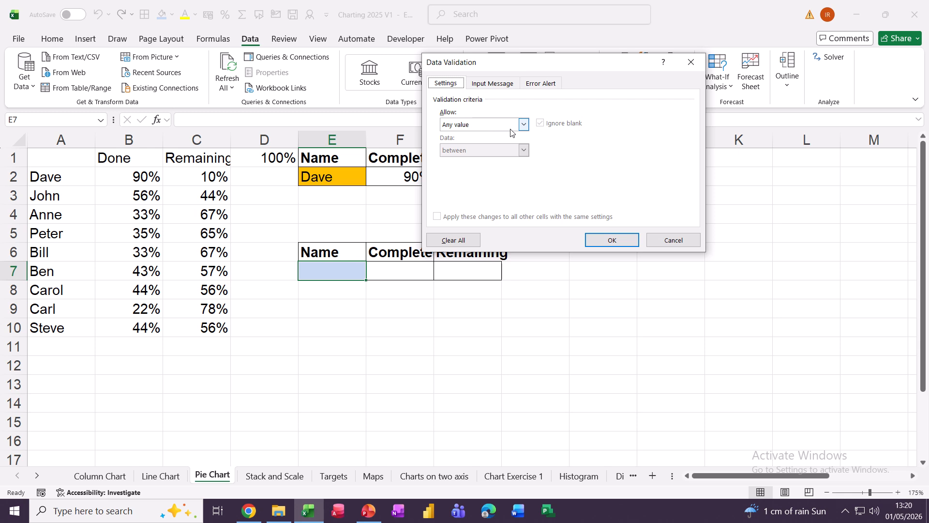
click(525, 129)
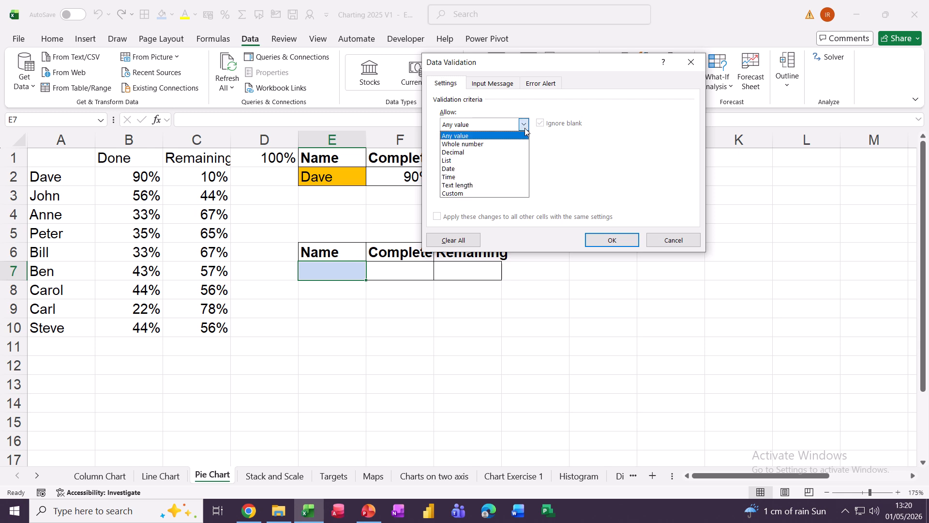
click(474, 161)
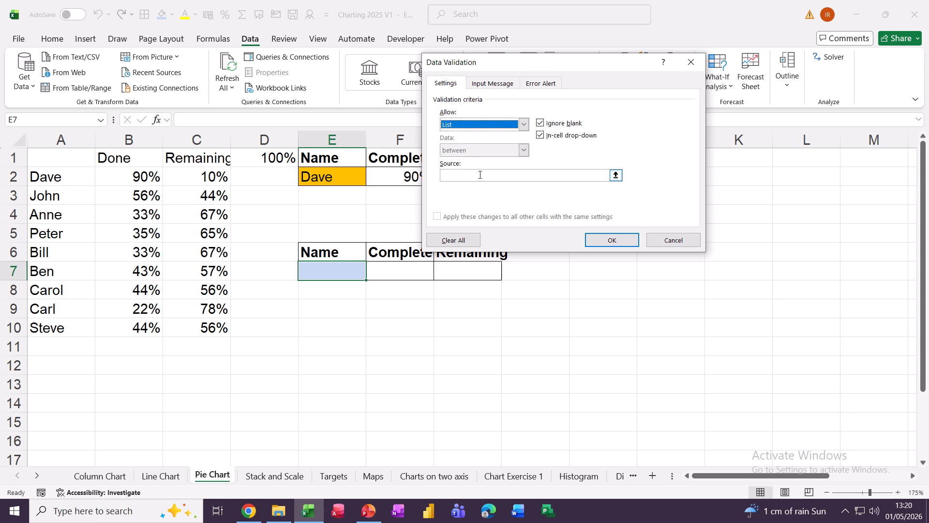
click(479, 177)
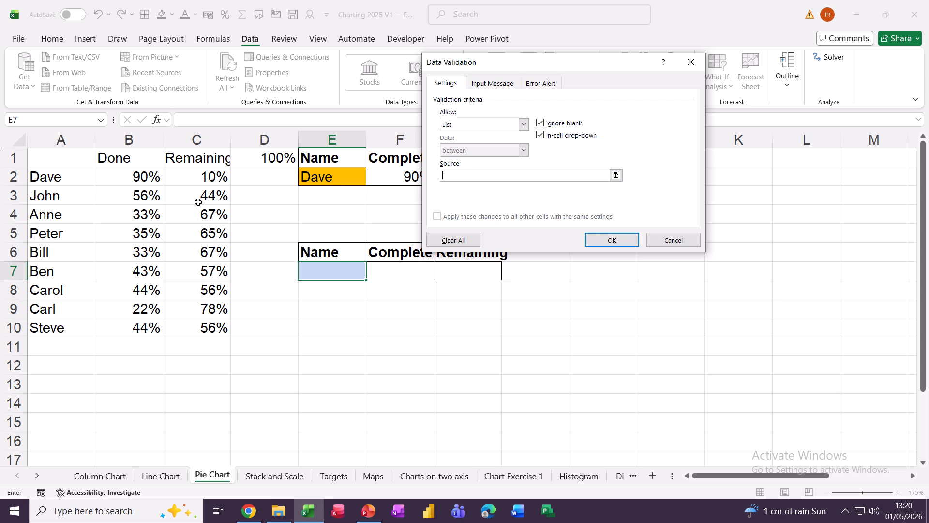
drag(53, 182, 44, 325)
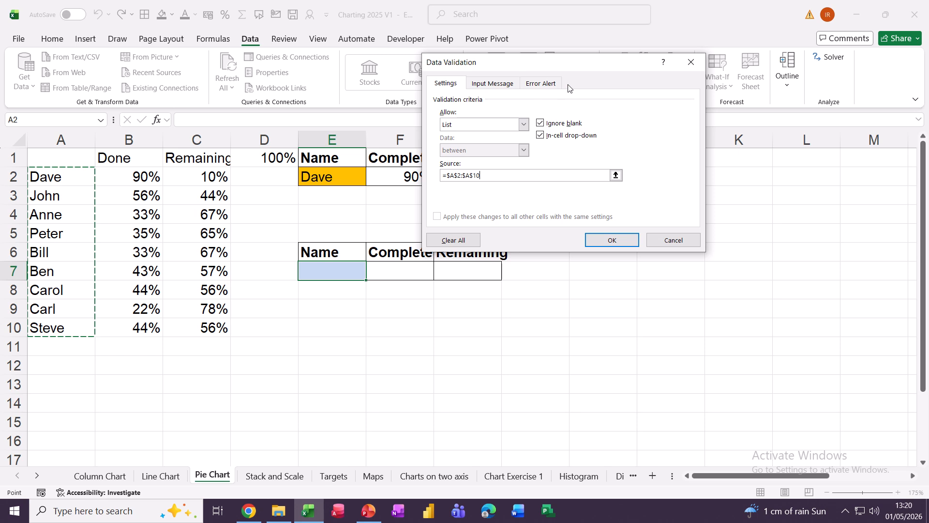
click(598, 240)
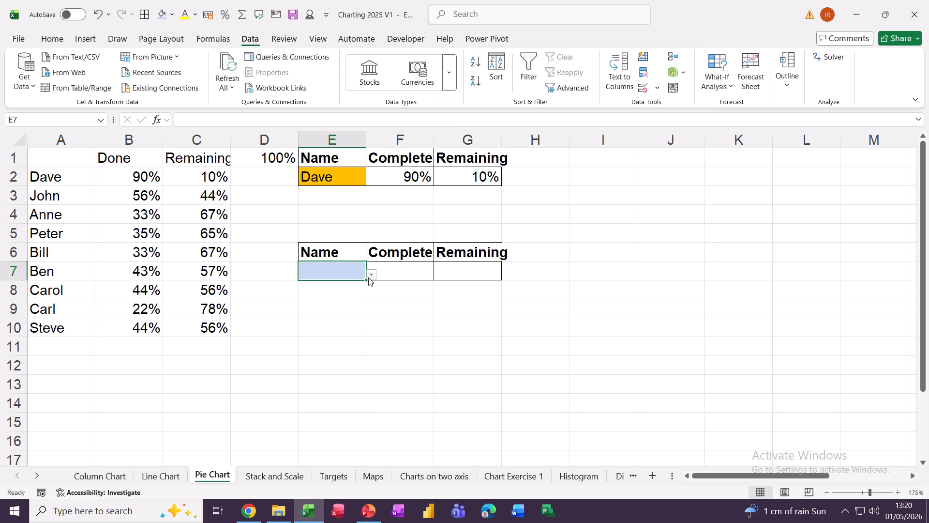
- Choose the name from cell A4 in the E7 drop-down list and select its matching row A4:C4
click(372, 276)
click(321, 307)
click(55, 215)
drag(56, 215, 183, 211)
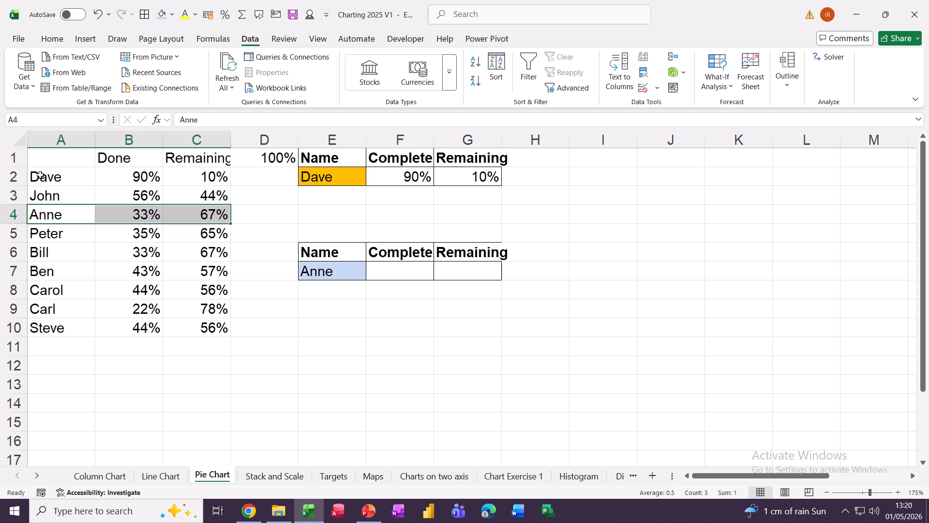
- Create a formula-based conditional formatting rule for A2:C10 with the formula =$A2=$E$7
drag(40, 176, 201, 321)
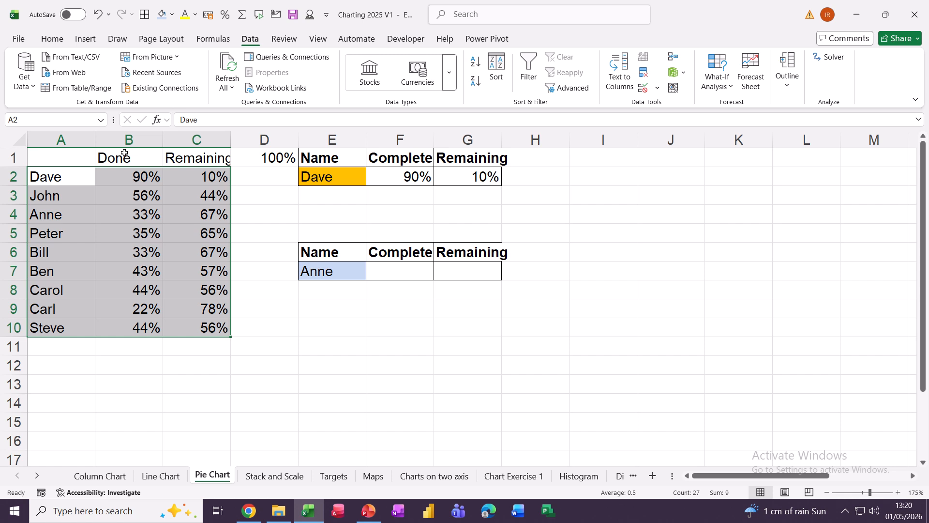
click(50, 43)
click(519, 68)
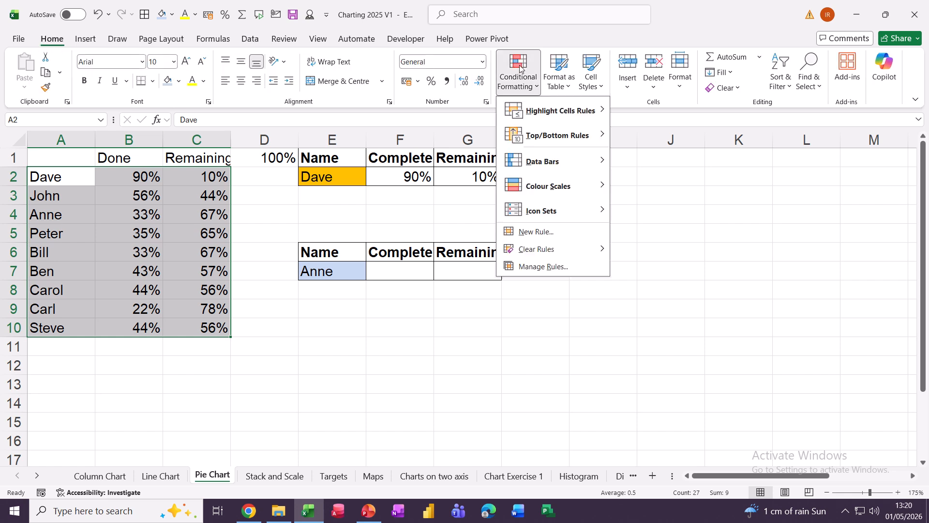
click(514, 269)
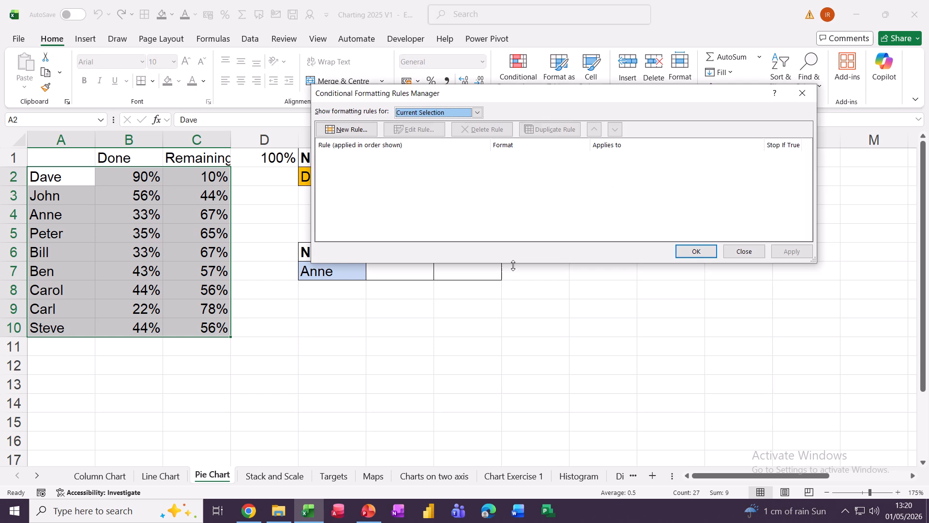
click(325, 128)
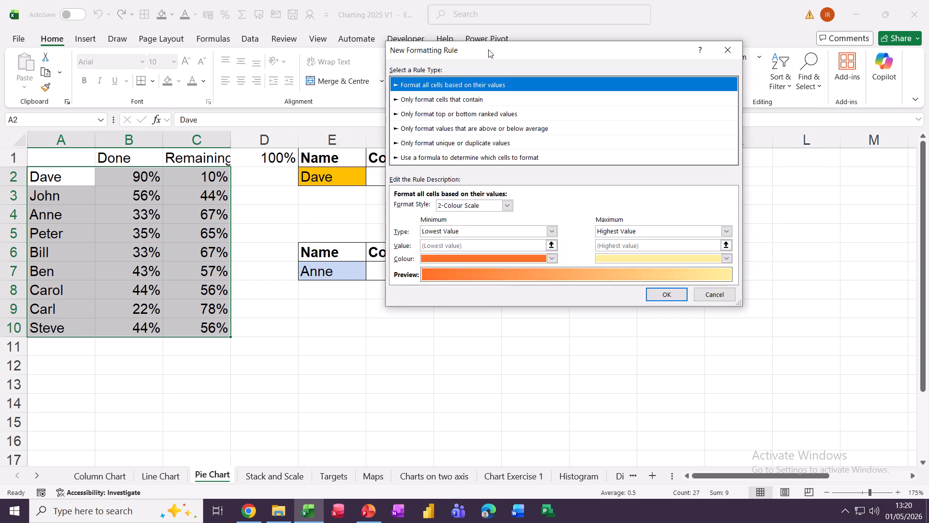
drag(489, 54, 513, 12)
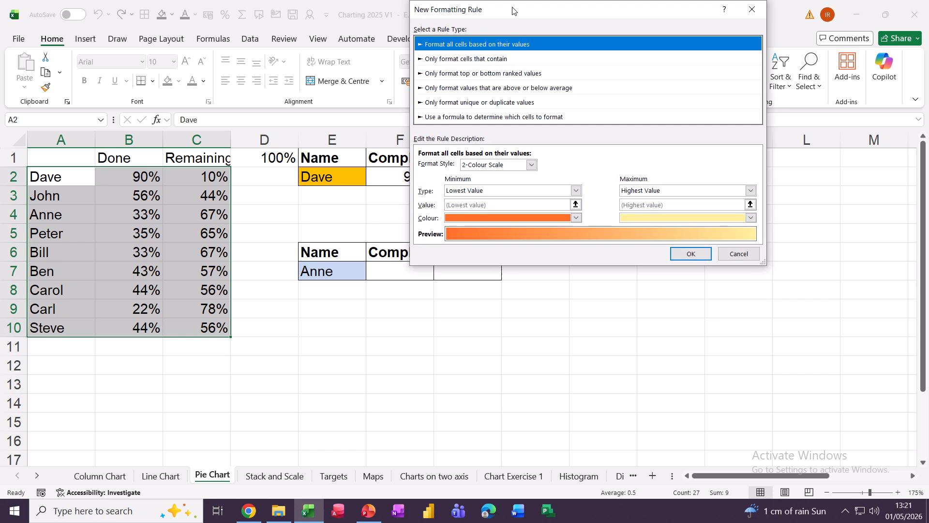
click(428, 118)
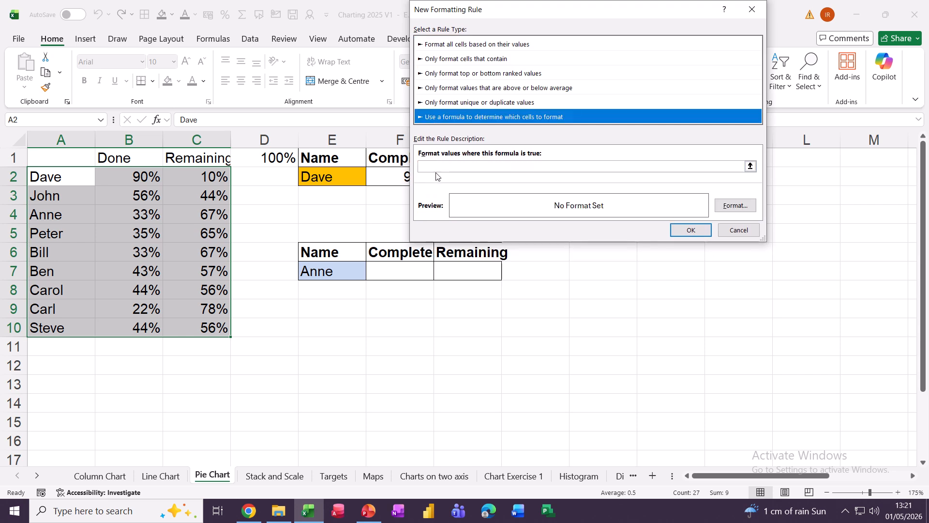
click(426, 168)
click(428, 167)
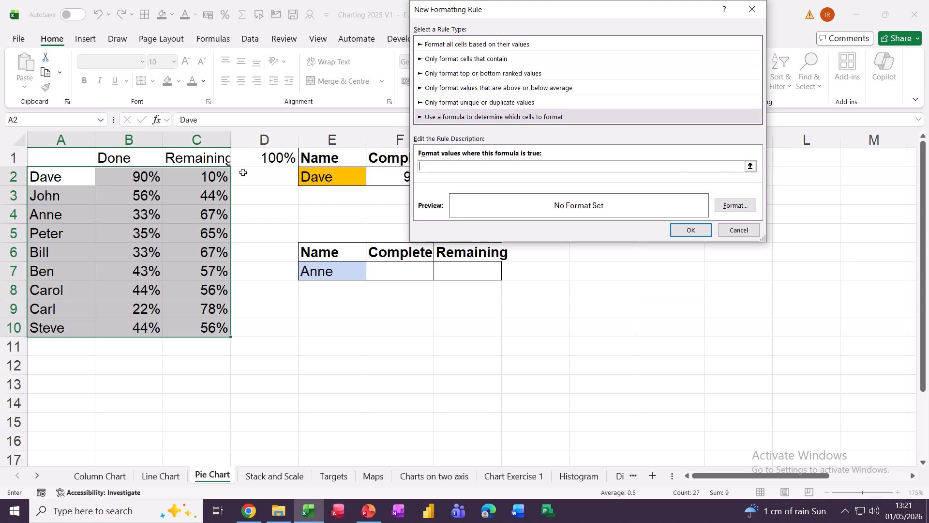
click(50, 178)
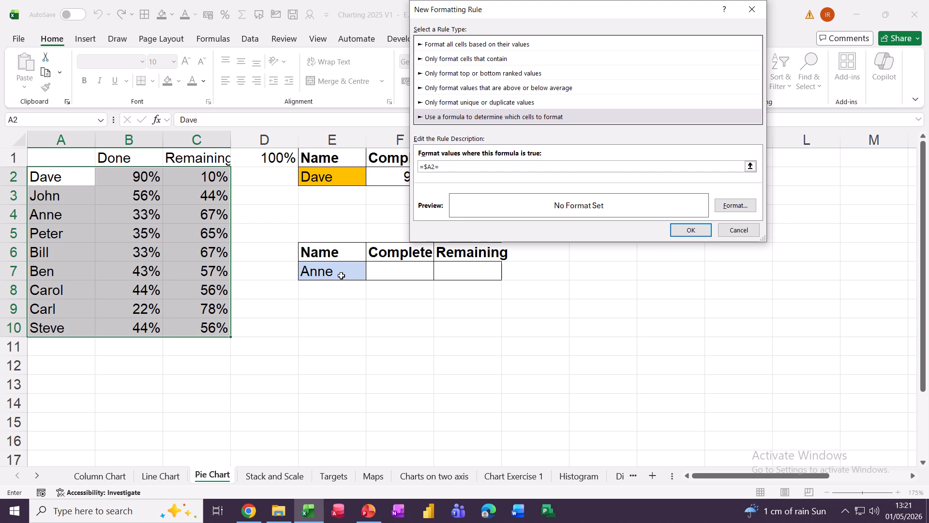
click(327, 272)
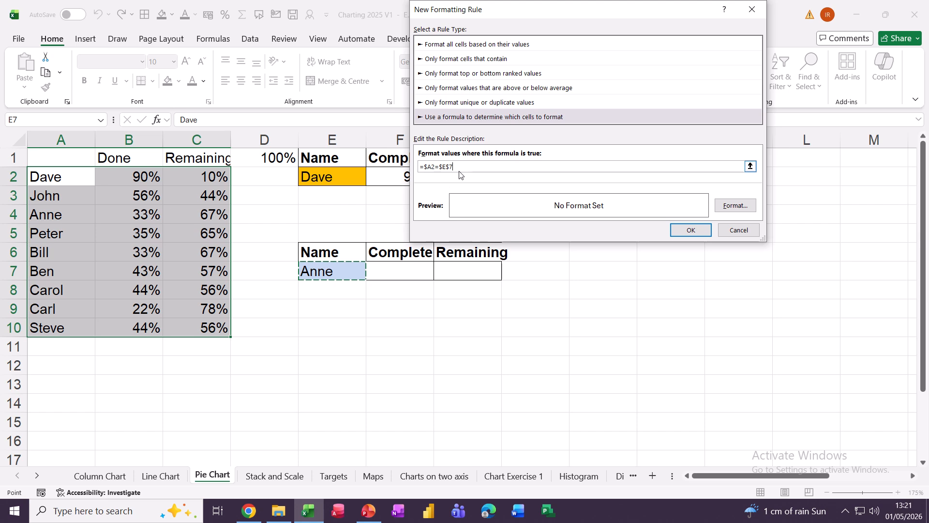
- Give the conditional formatting rule an orange fill and apply it to the staff table
click(730, 207)
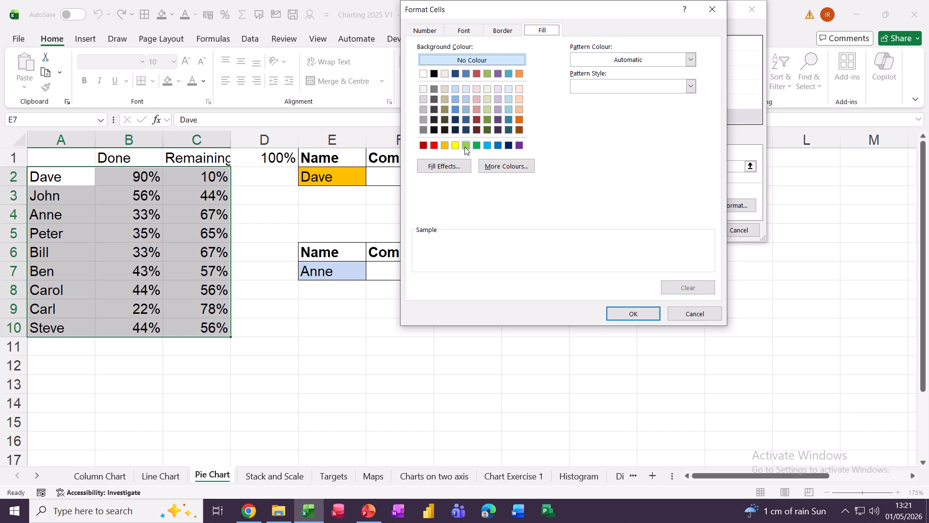
click(445, 146)
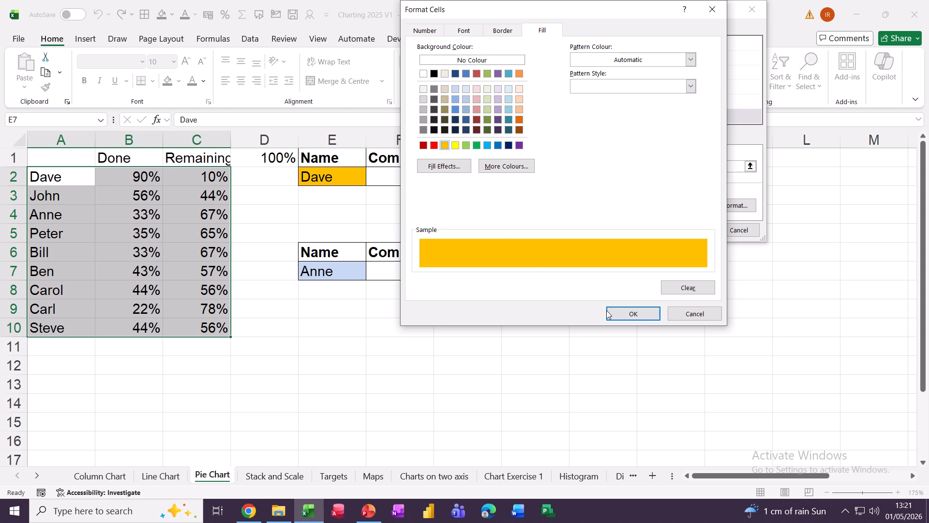
click(632, 313)
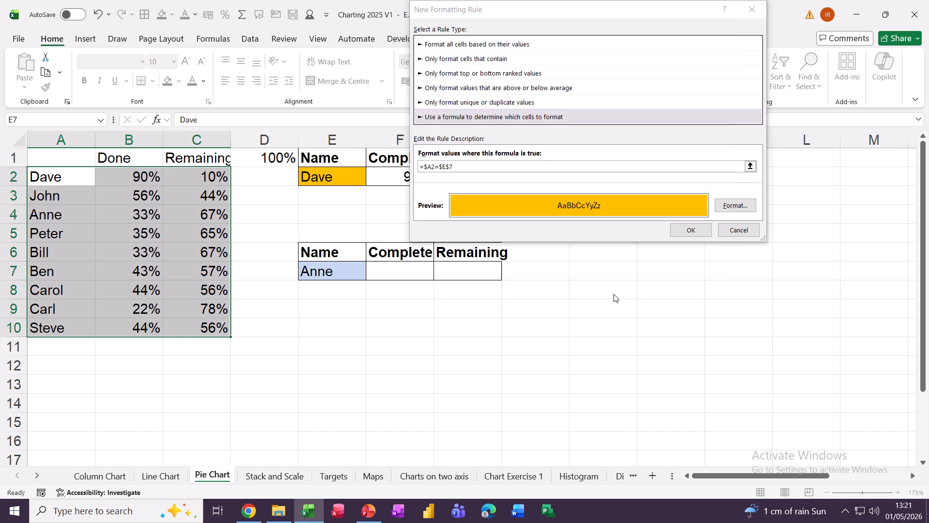
click(686, 232)
click(691, 255)
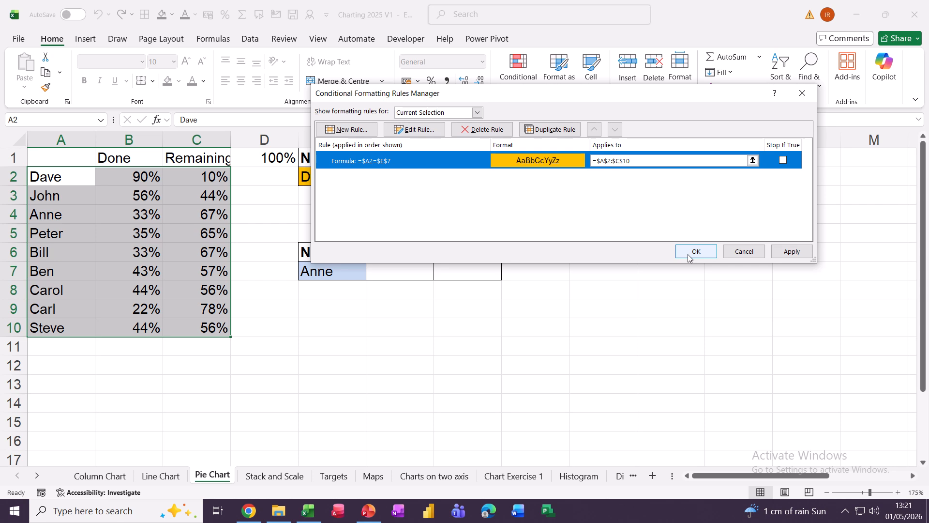
- Switch the E7 drop-down selection to the name from cell A7 to test the row highlighting
click(314, 266)
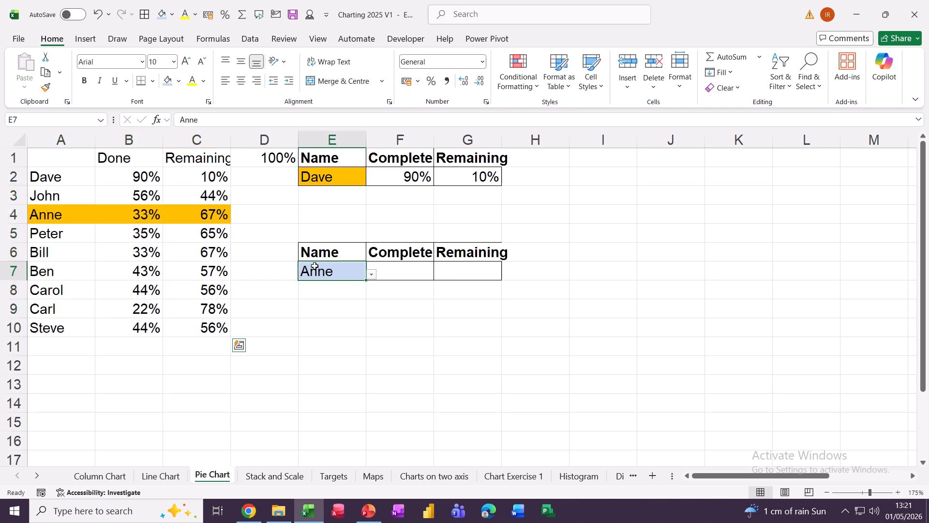
click(371, 275)
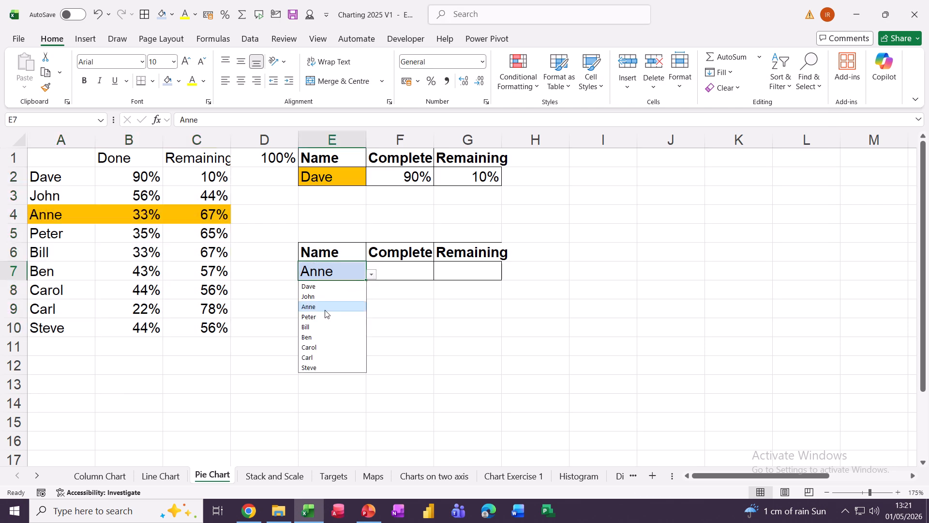
click(313, 333)
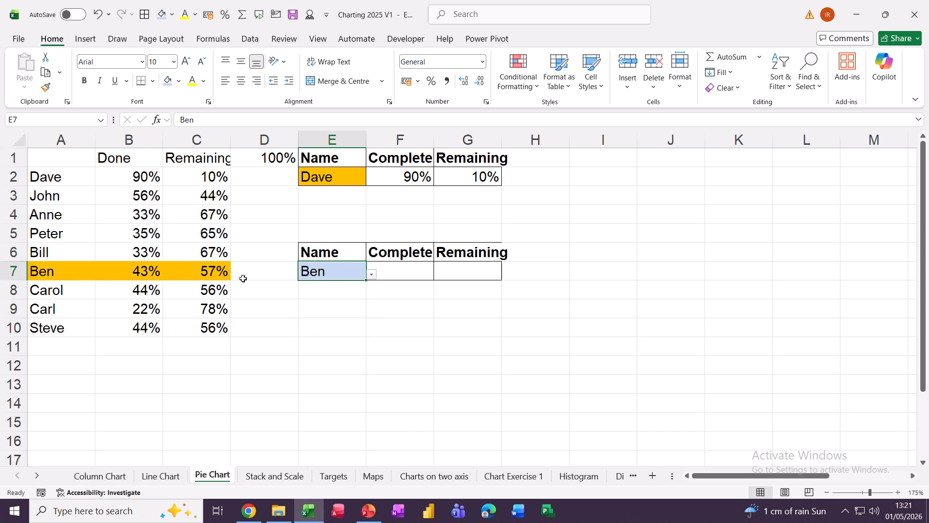
- Enter the formula =XLOOKUP(E7,A2:A10,B2:C10) in F7 to return the complete and remaining percentages for the chosen name
click(394, 270)
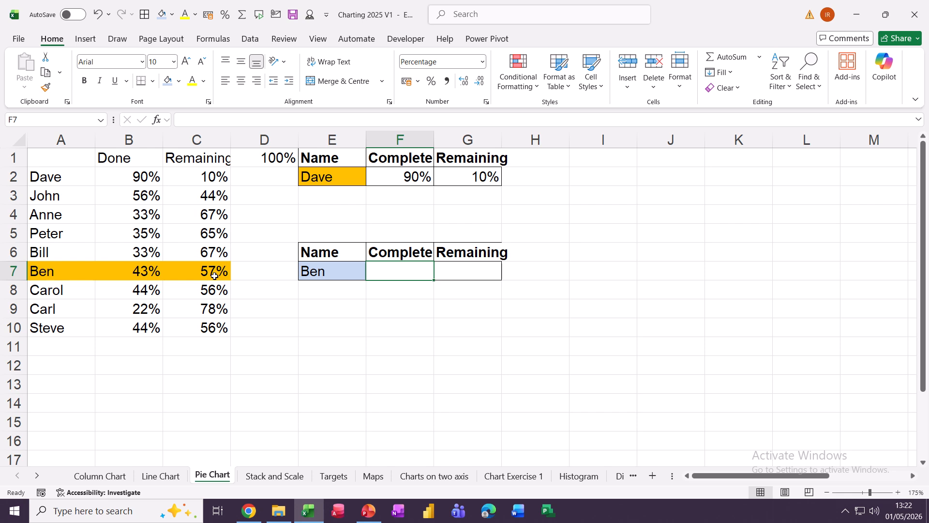
click(408, 179)
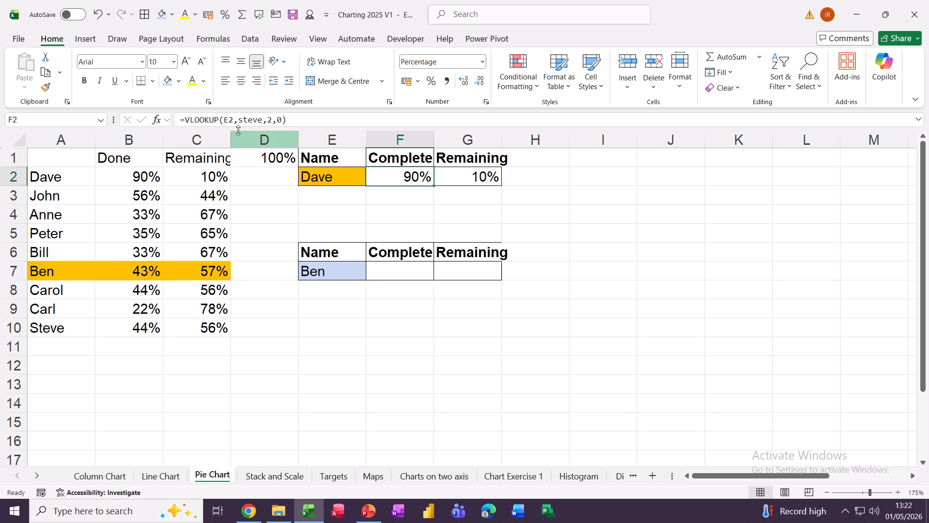
click(388, 272)
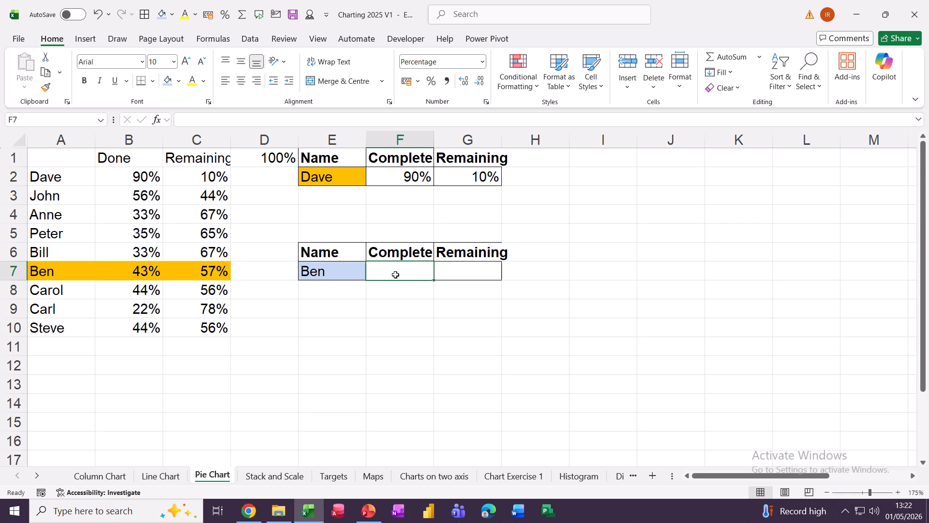
text(=)
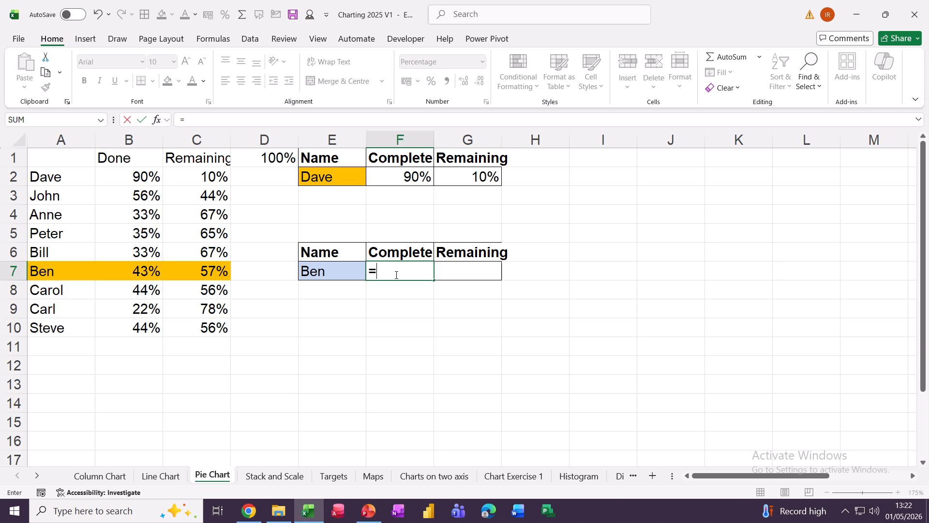
text(xl)
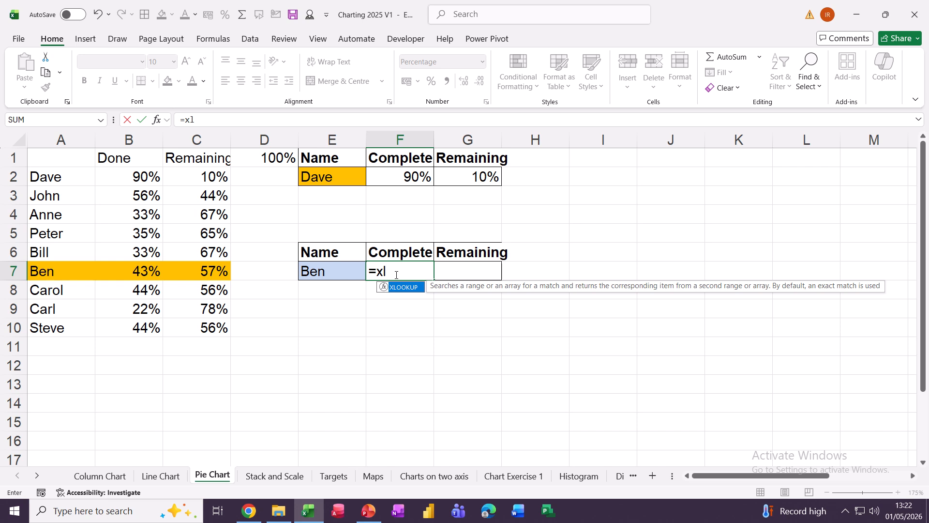
key(Tab)
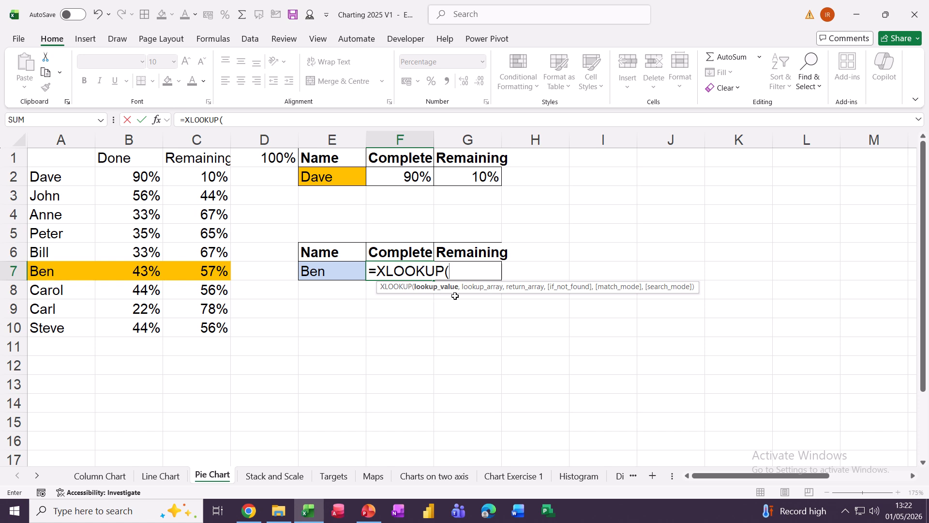
click(323, 272)
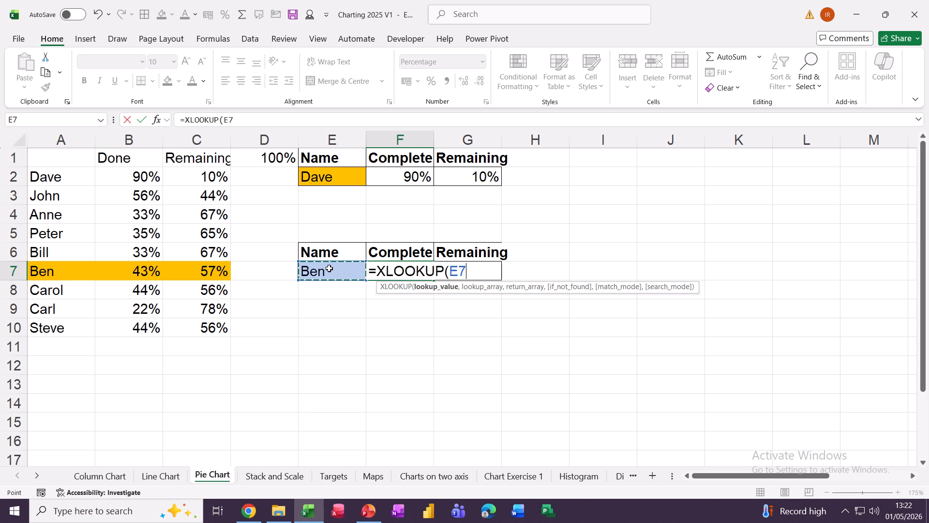
text(,)
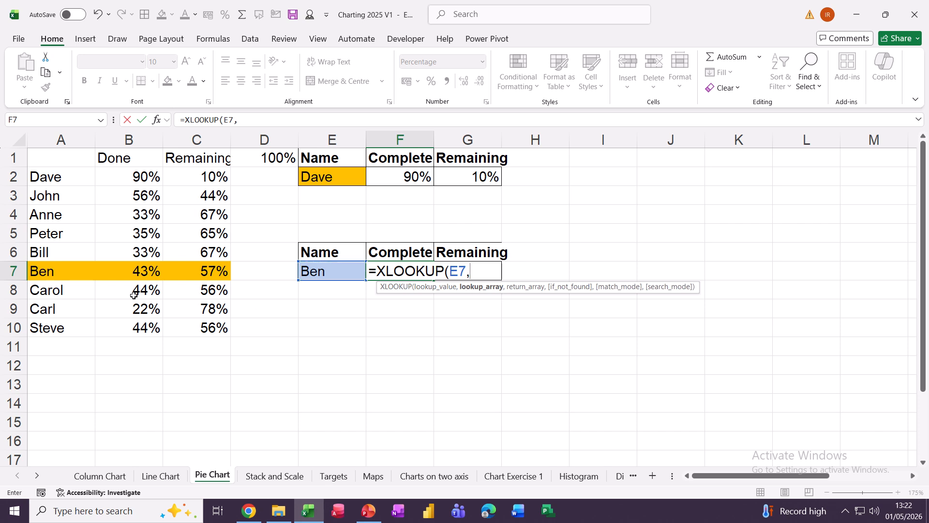
drag(52, 181, 50, 319)
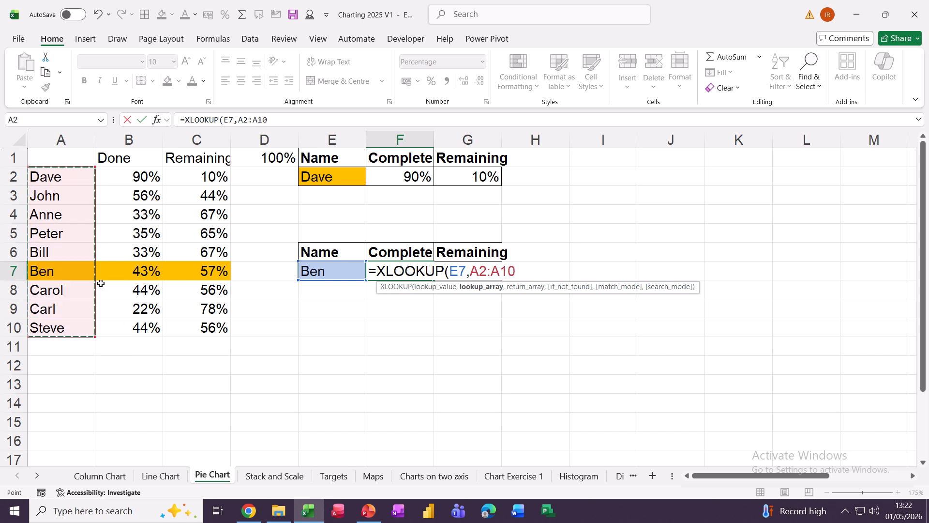
text(,)
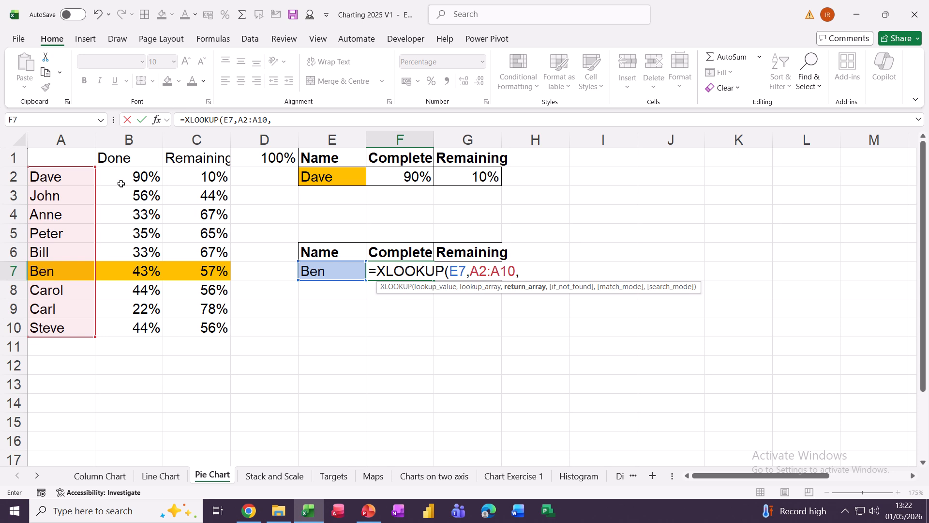
drag(117, 178, 202, 320)
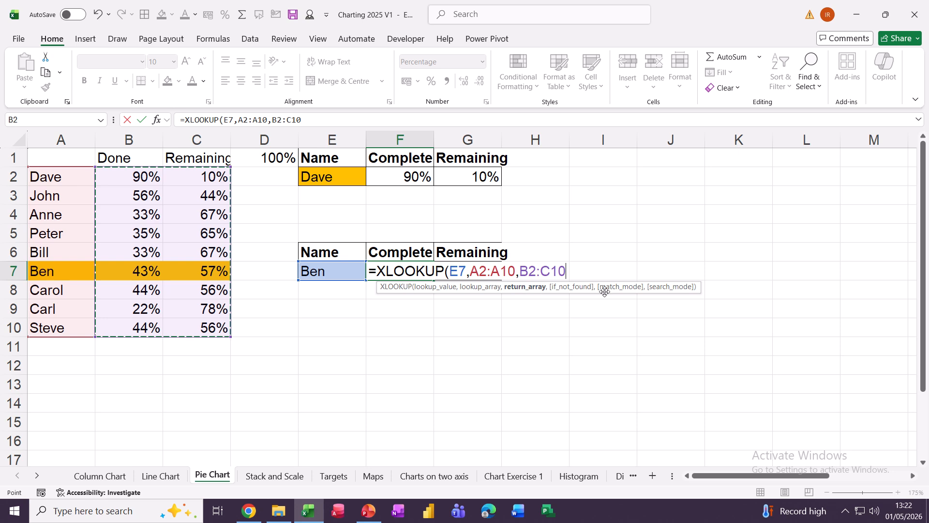
click(141, 120)
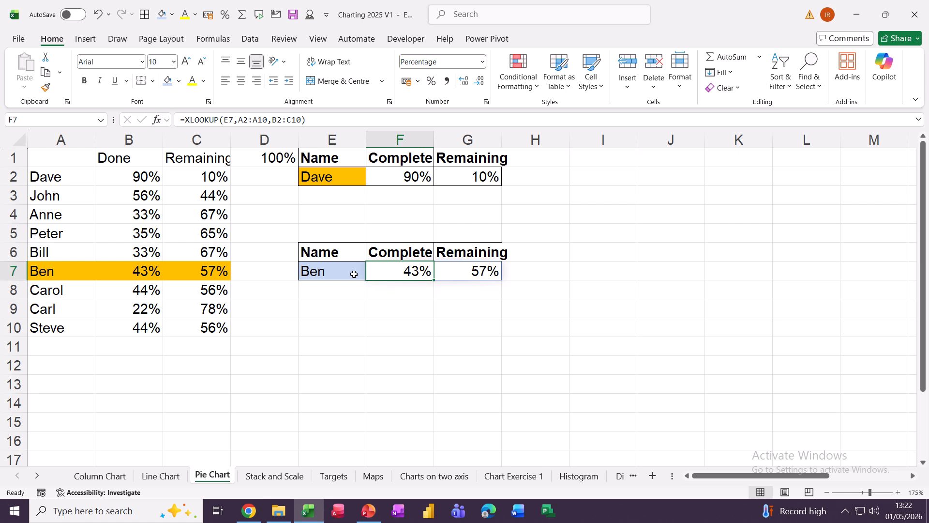
- Choose the name from cell A3 in the E7 drop-down list to test the XLOOKUP formula
click(330, 273)
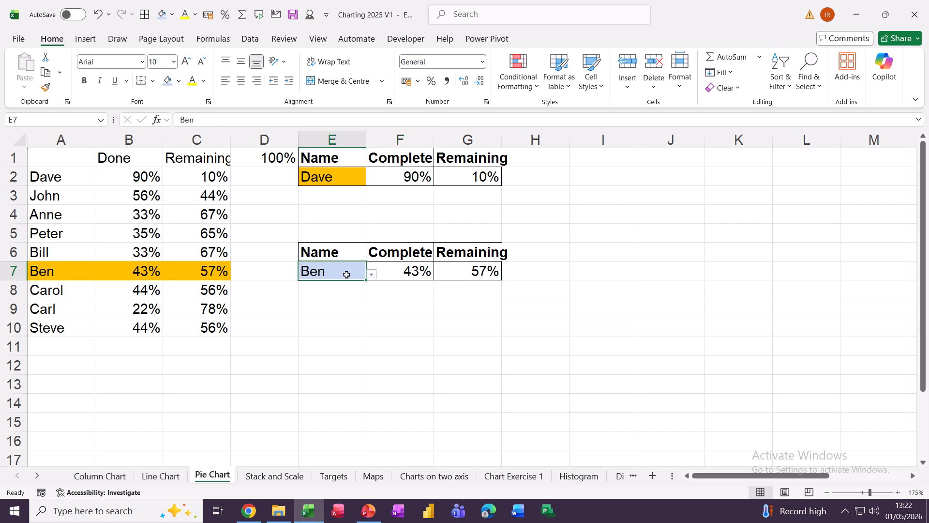
click(371, 275)
click(326, 297)
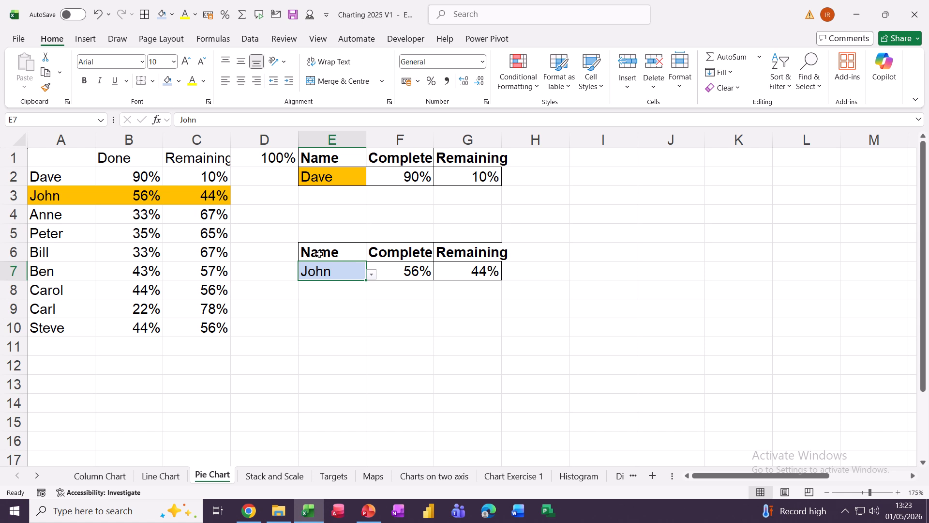
- Insert a doughnut chart from the lookup table in E6:G7
drag(317, 252, 446, 275)
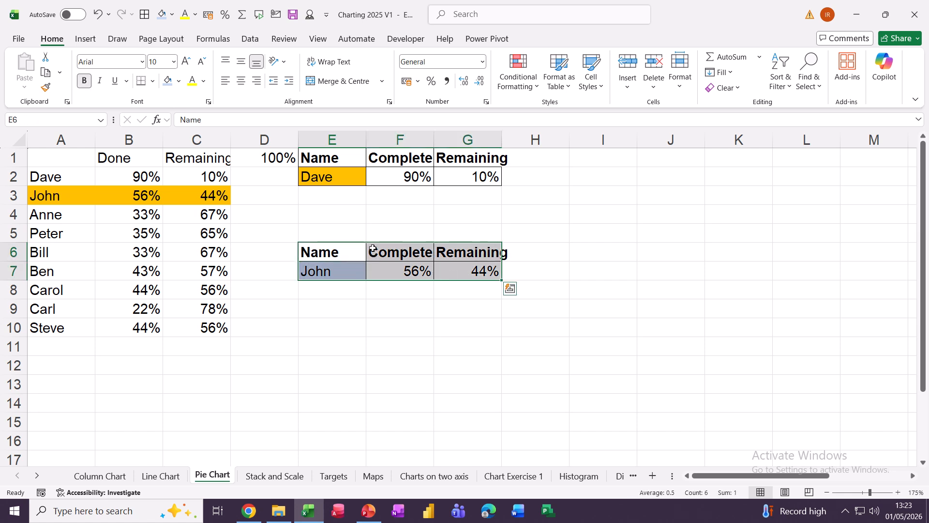
click(85, 39)
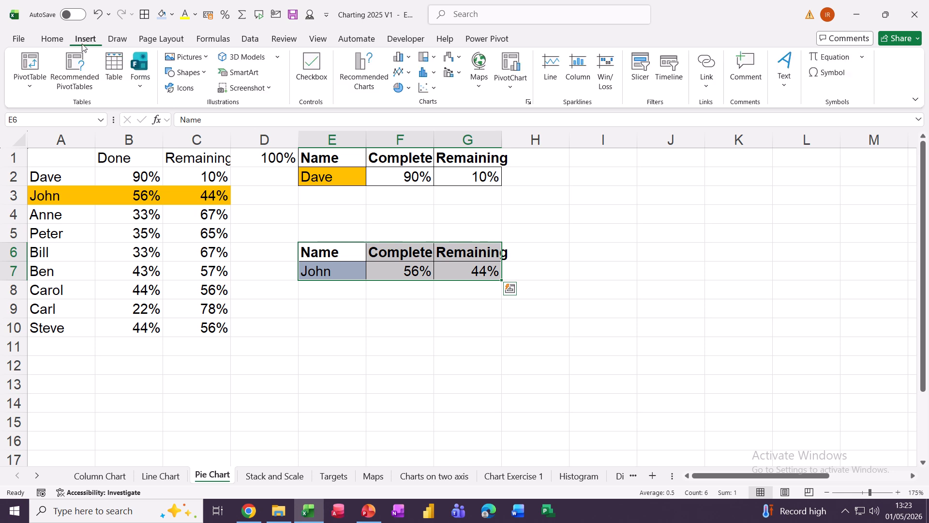
click(406, 88)
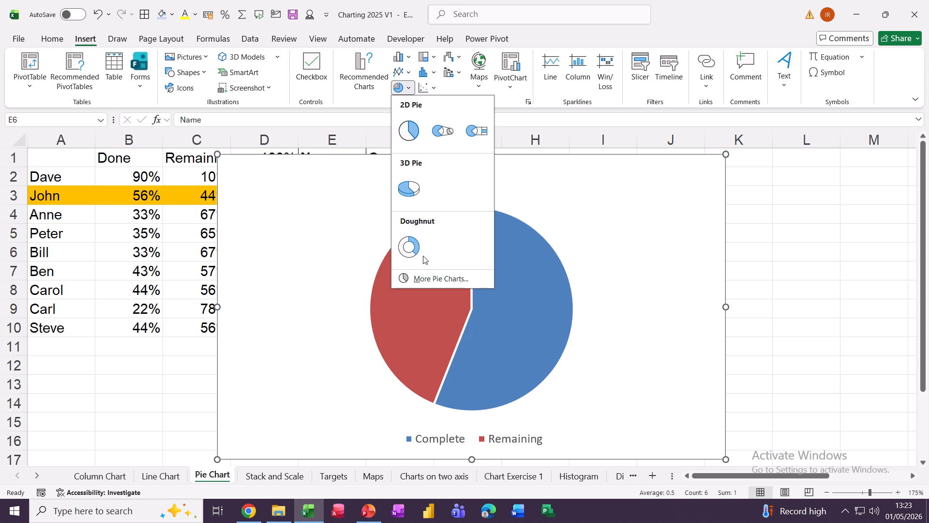
click(409, 246)
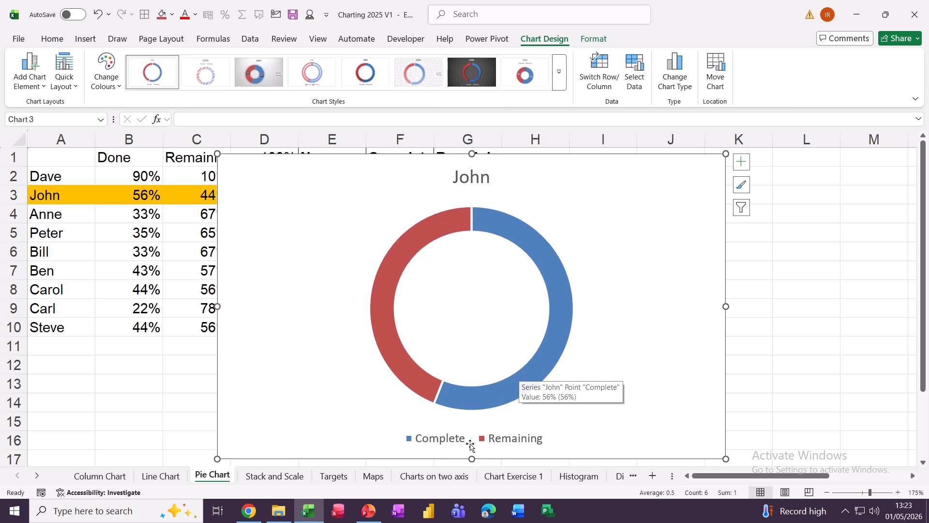
- Delete the doughnut chart's legend and add data labels in the Data Callout style
click(430, 448)
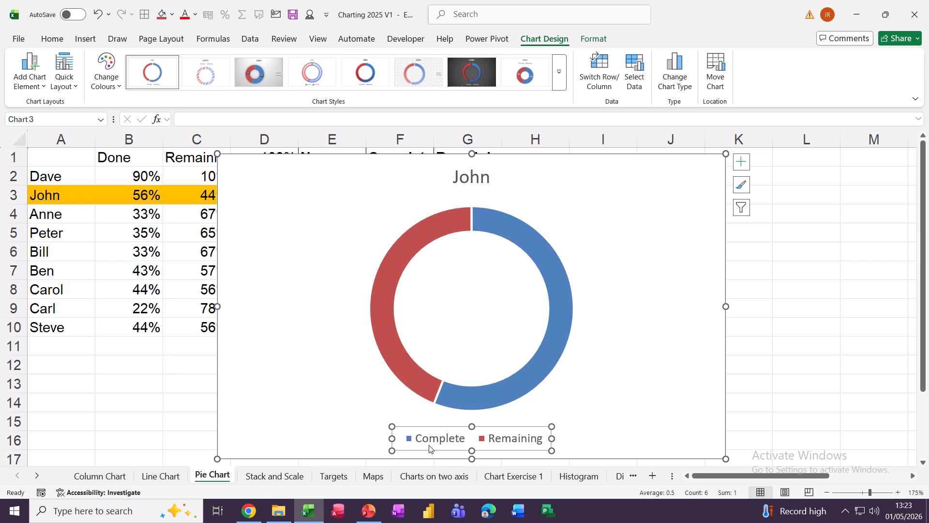
key(Delete)
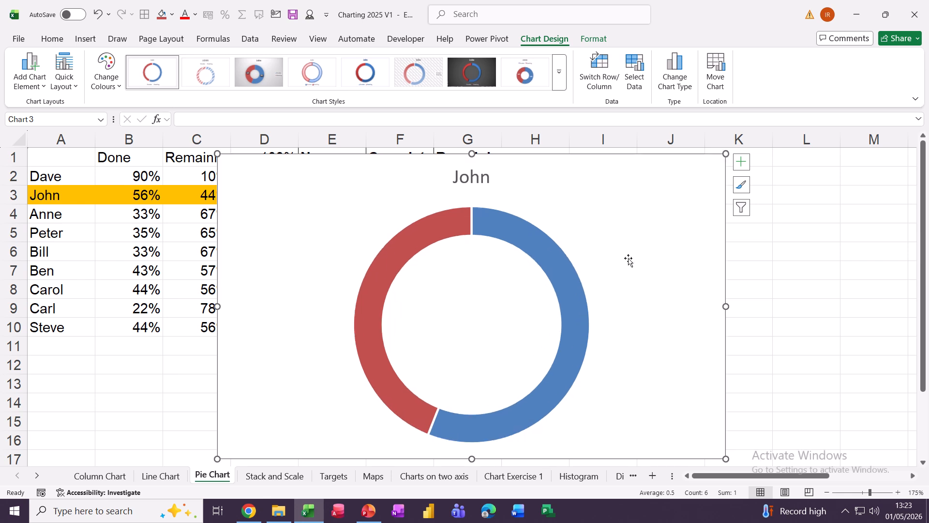
click(741, 162)
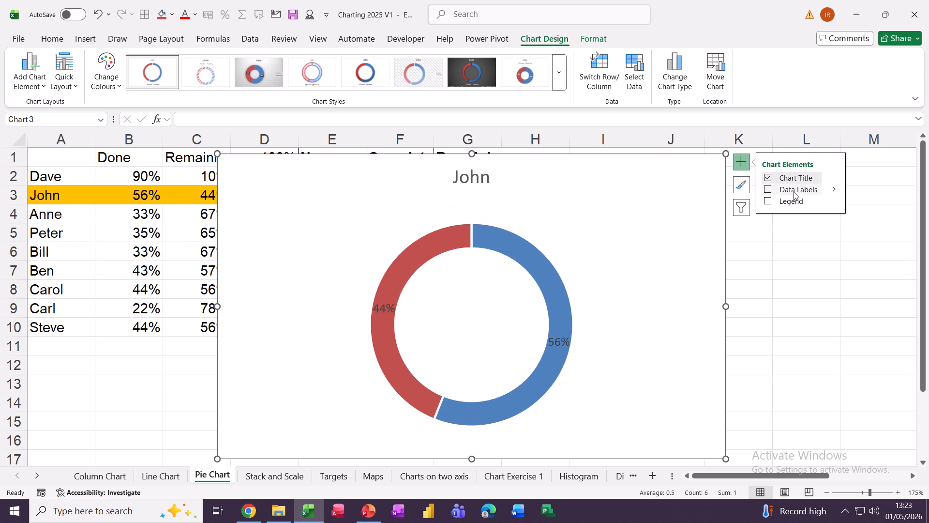
click(836, 191)
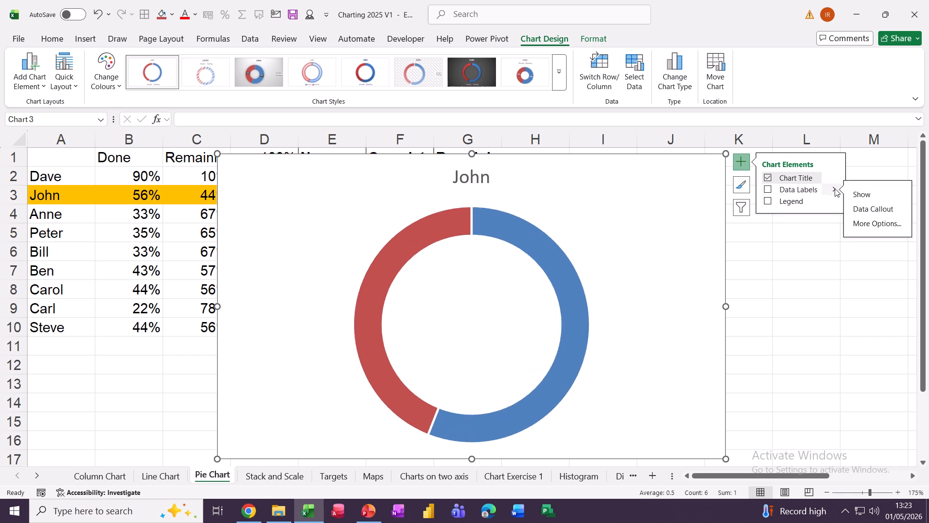
click(864, 212)
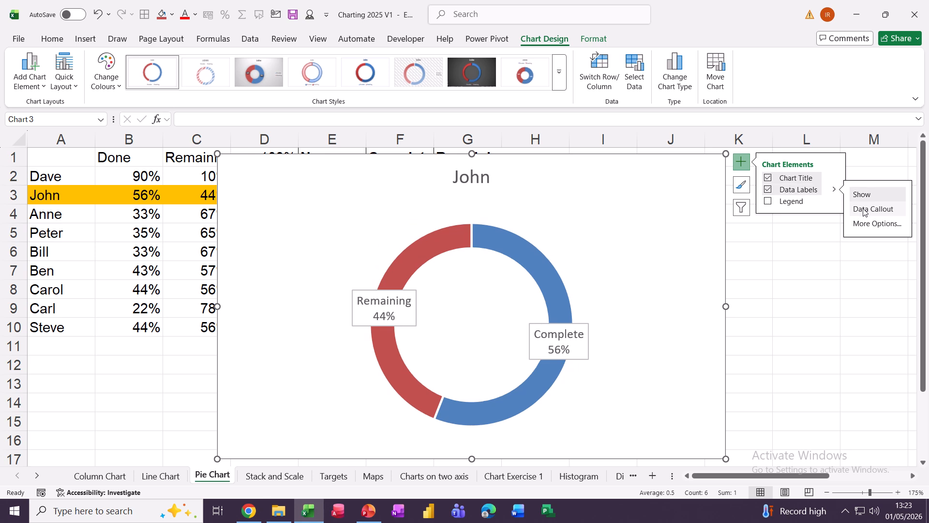
click(793, 270)
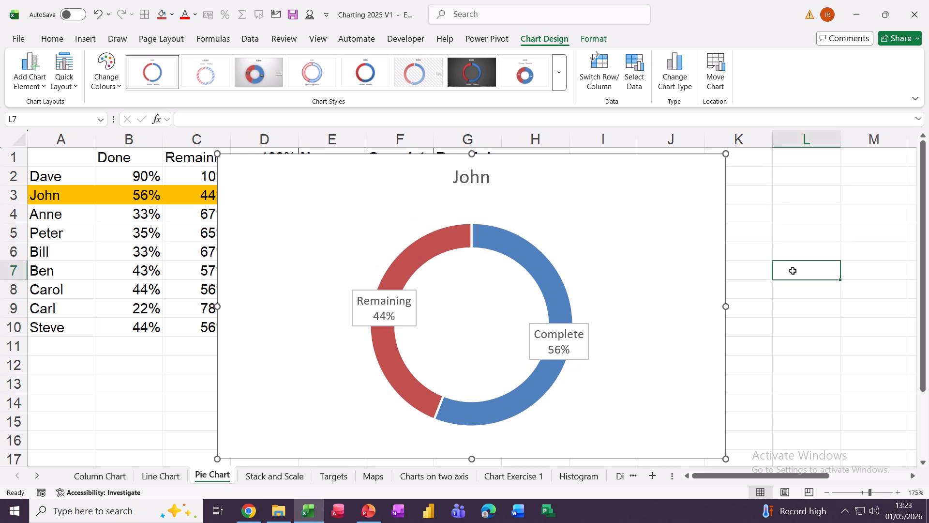
- Move the Complete and Remaining callouts outside the doughnut ring, one on each side
click(585, 326)
drag(584, 326, 638, 300)
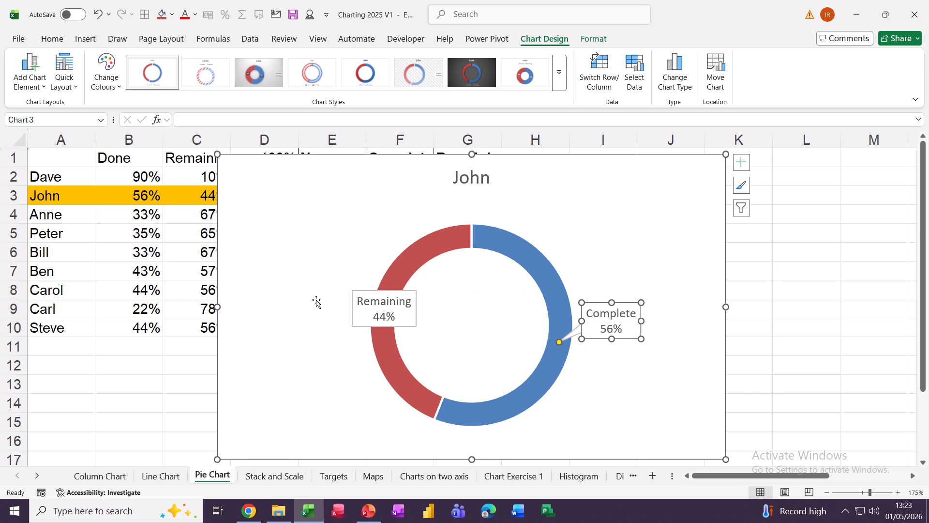
drag(353, 290, 290, 235)
click(355, 285)
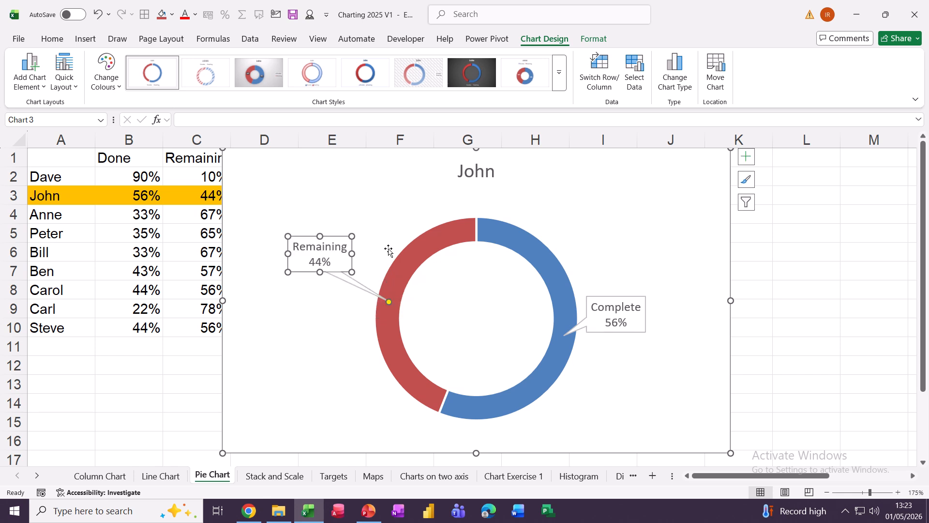
- Shrink the chart to about four and a half columns wide and place it beside the lookup table, over columns H to L
click(637, 213)
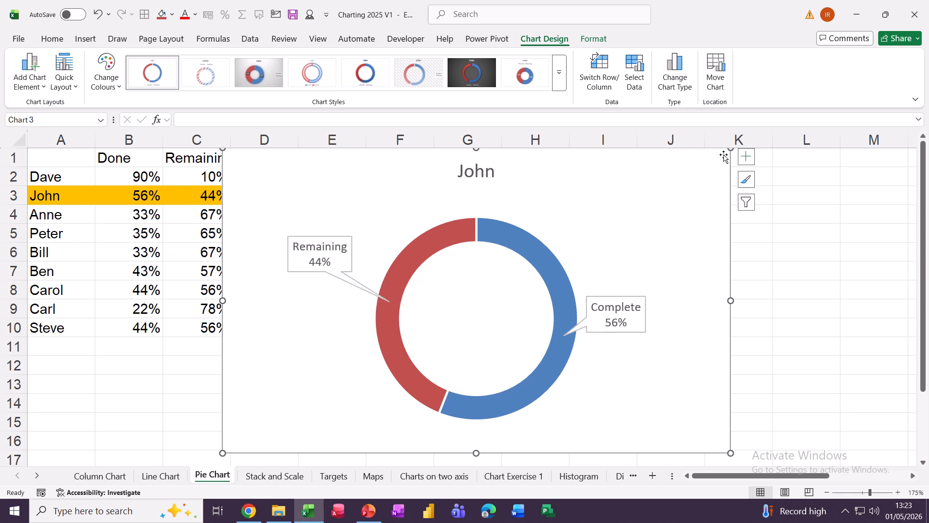
drag(725, 155, 523, 238)
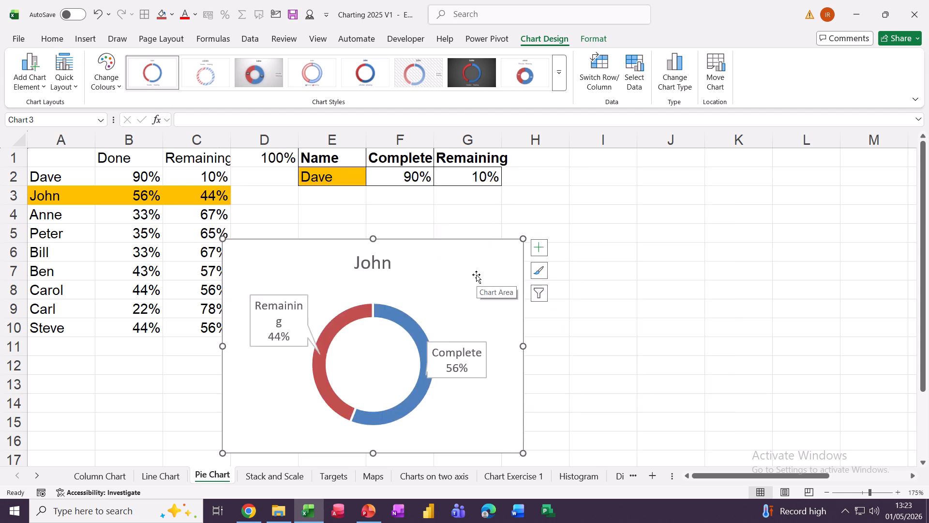
drag(476, 276, 771, 213)
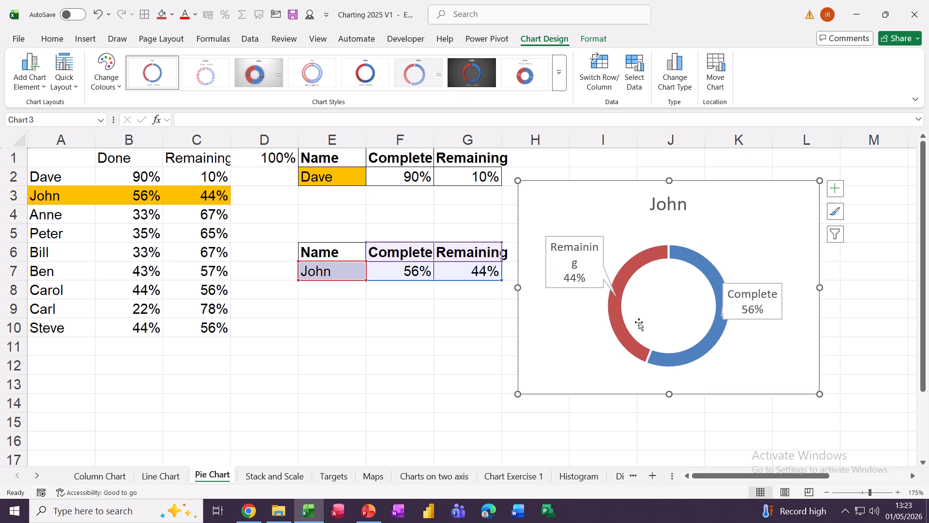
- Choose the name from cell A8 in the E7 drop-down list to test the chart's updating
click(306, 300)
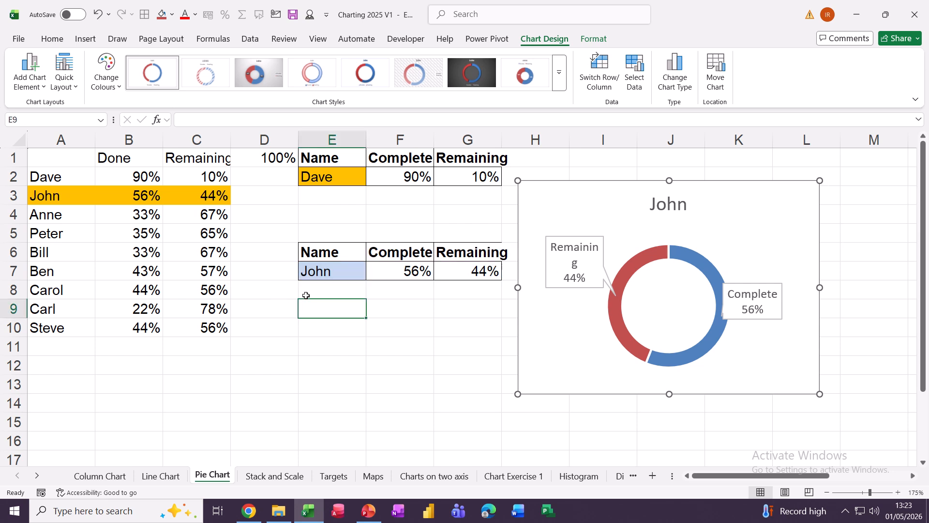
click(314, 273)
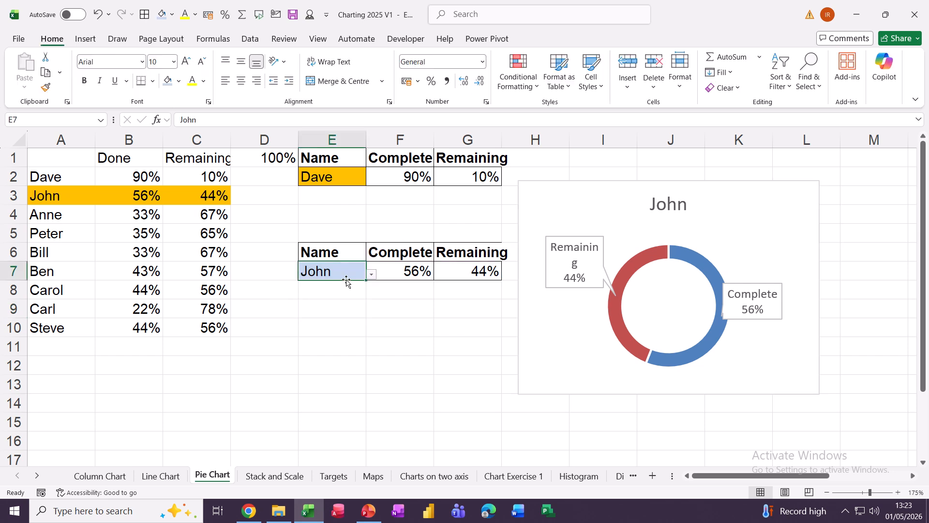
click(372, 276)
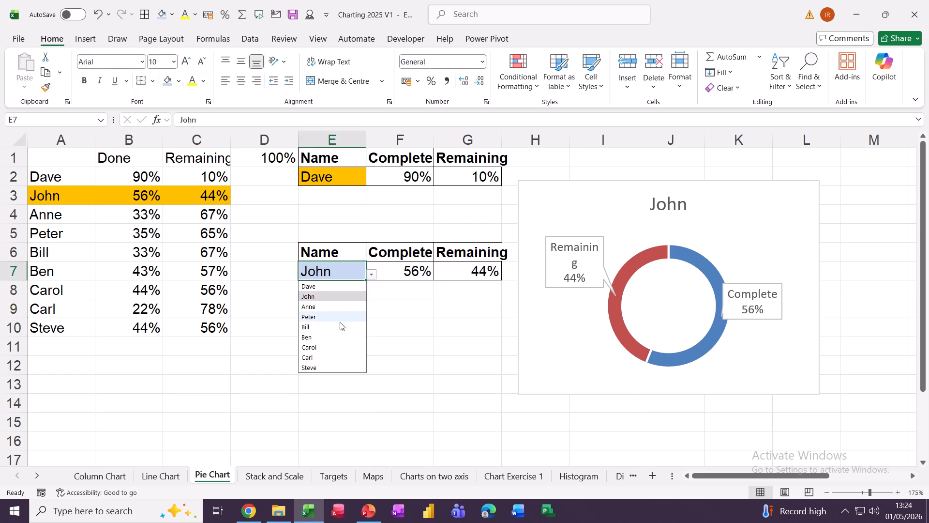
click(312, 350)
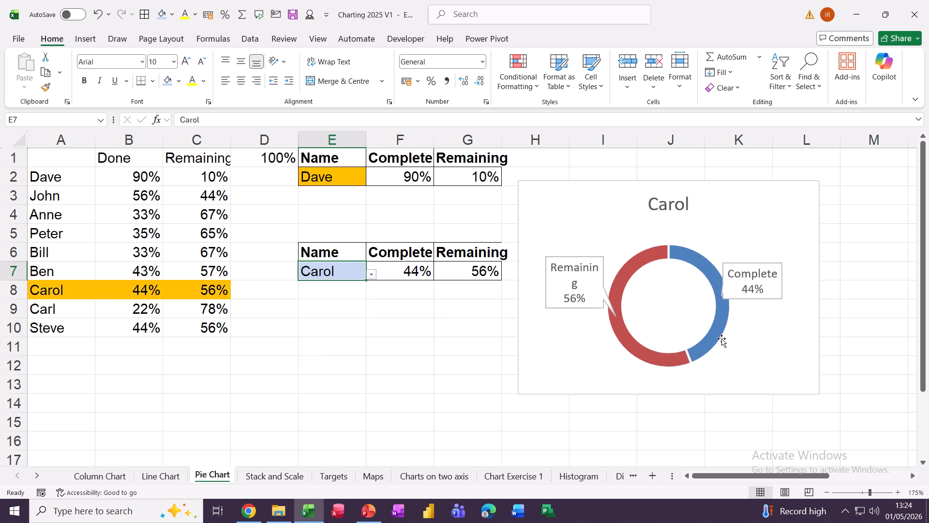
- Move the Remaining callout slightly farther away from the doughnut ring
click(557, 304)
click(544, 307)
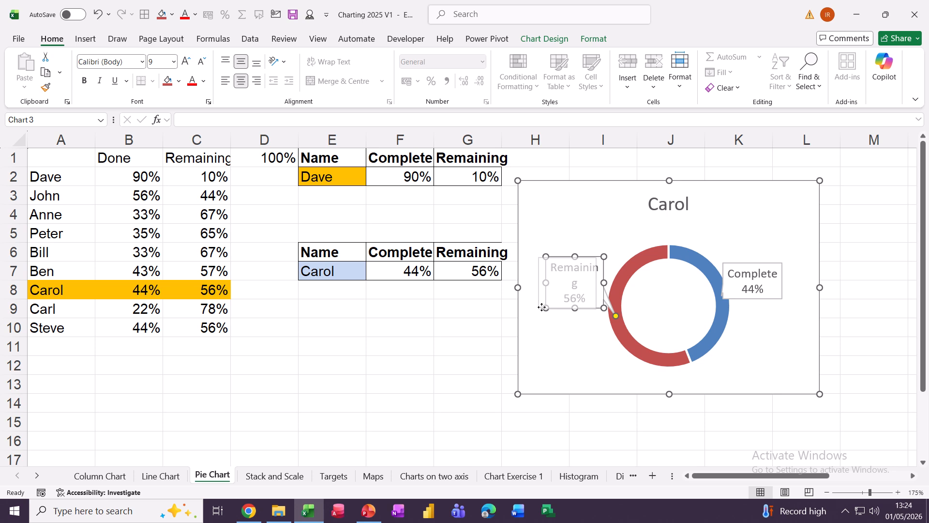
drag(542, 307, 531, 310)
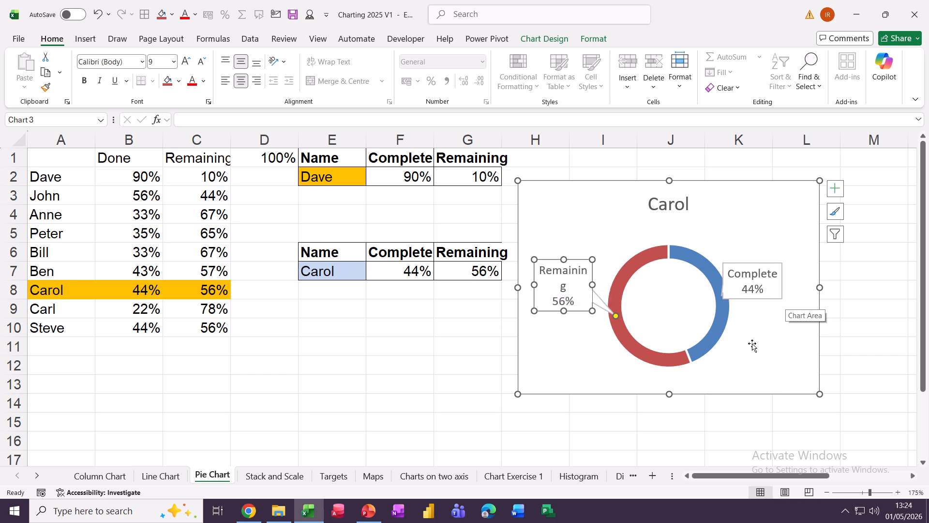
- Widen the Complete callout slightly away from the doughnut ring and deselect the chart
click(776, 297)
drag(785, 299, 794, 299)
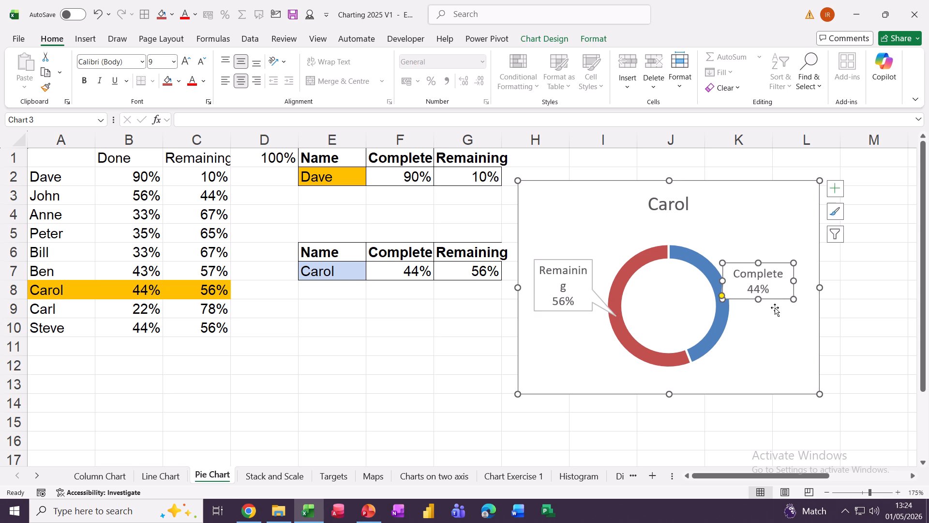
click(362, 362)
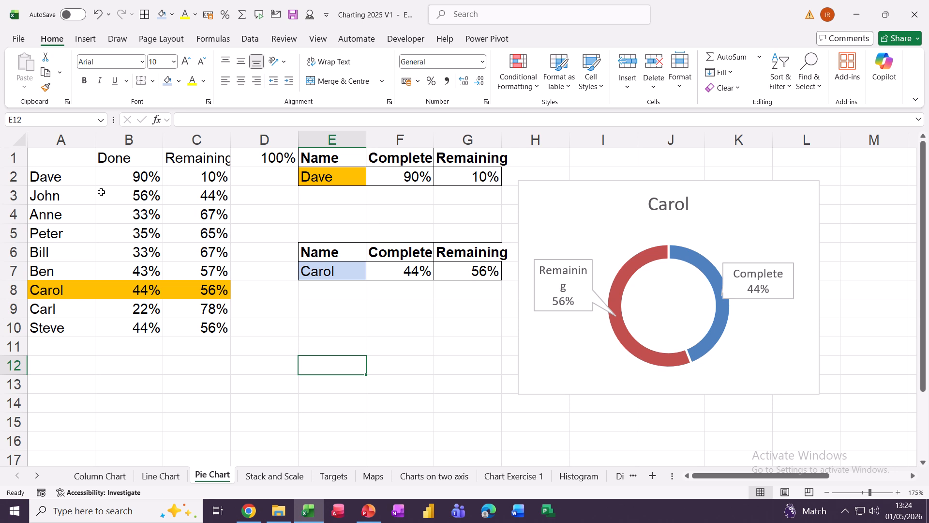
- Review the source data in A2:C10, the drop-down list in E7, the XLOOKUP formula in F7 and the highlighted row A8:C8
drag(62, 178, 192, 324)
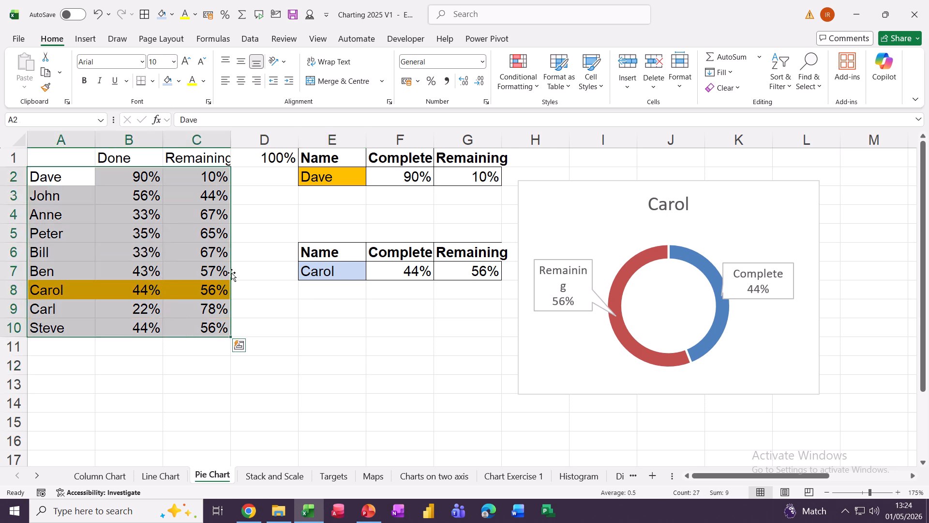
click(319, 267)
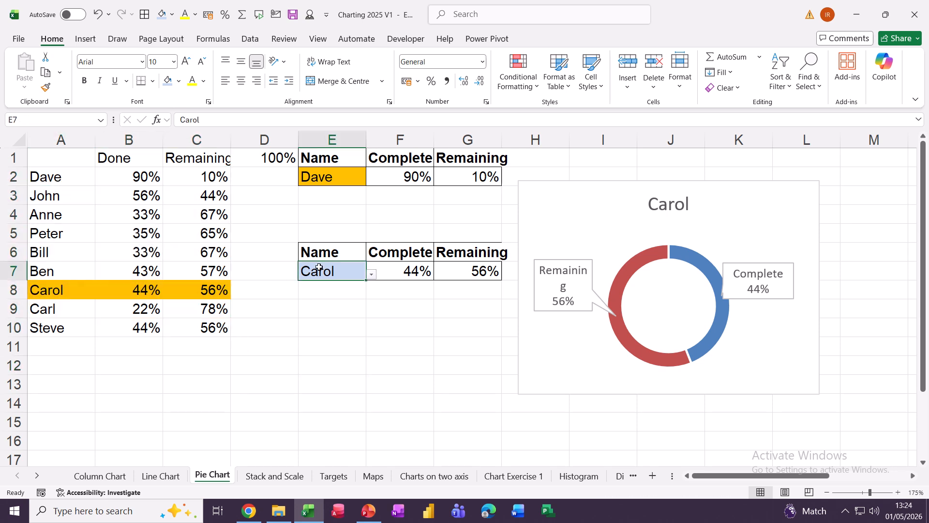
click(372, 275)
click(371, 275)
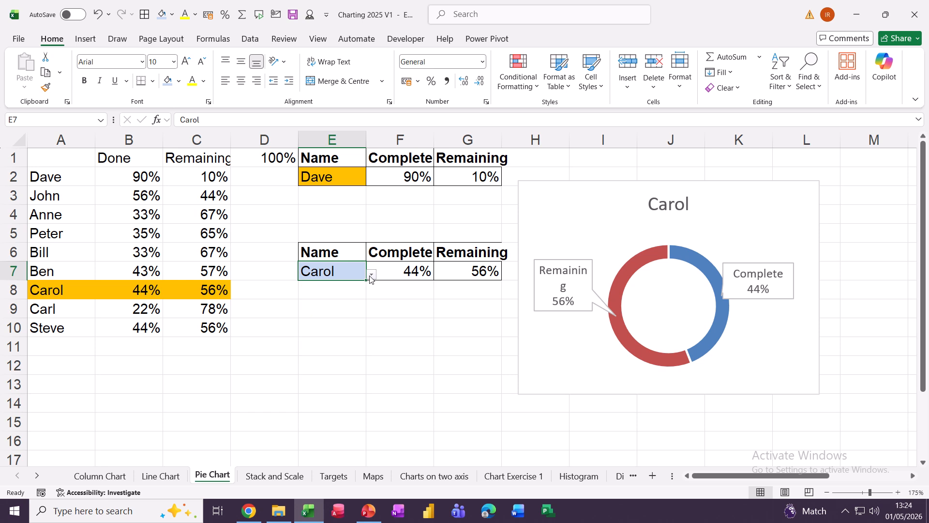
click(397, 274)
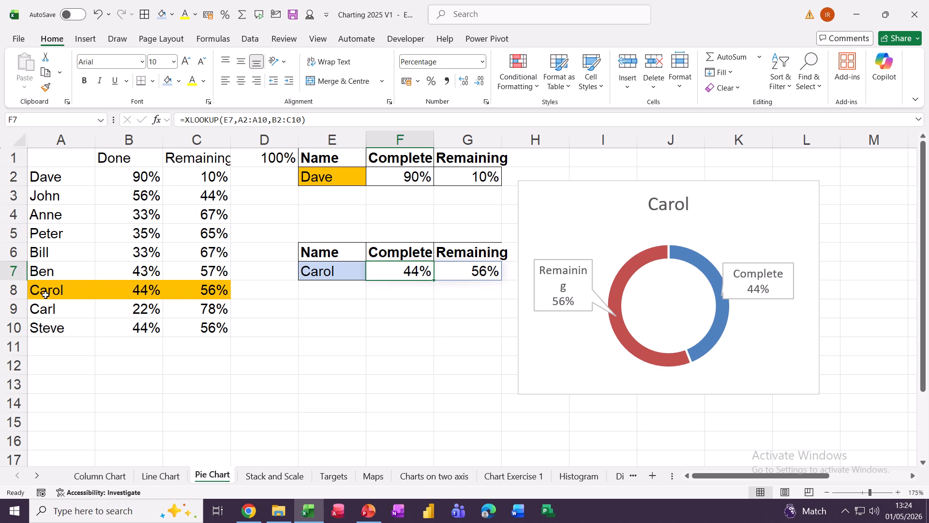
drag(46, 290, 189, 288)
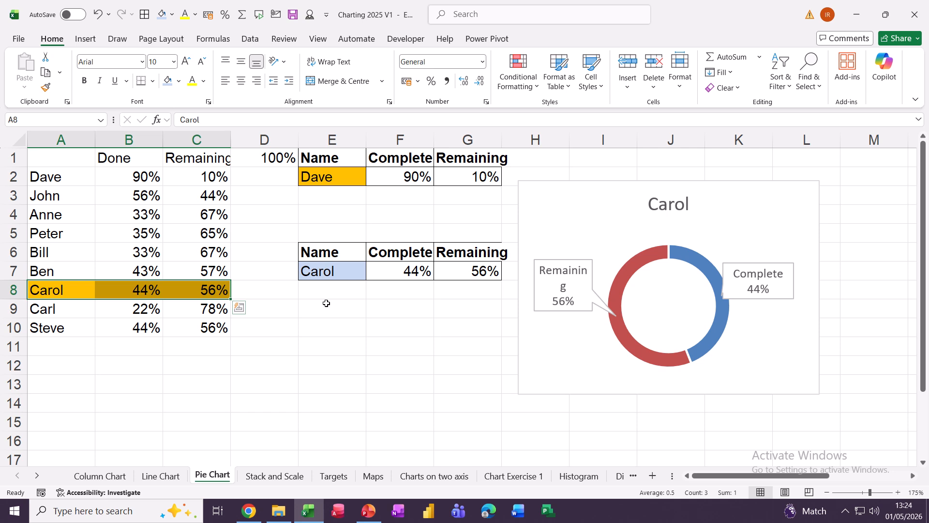
click(337, 318)
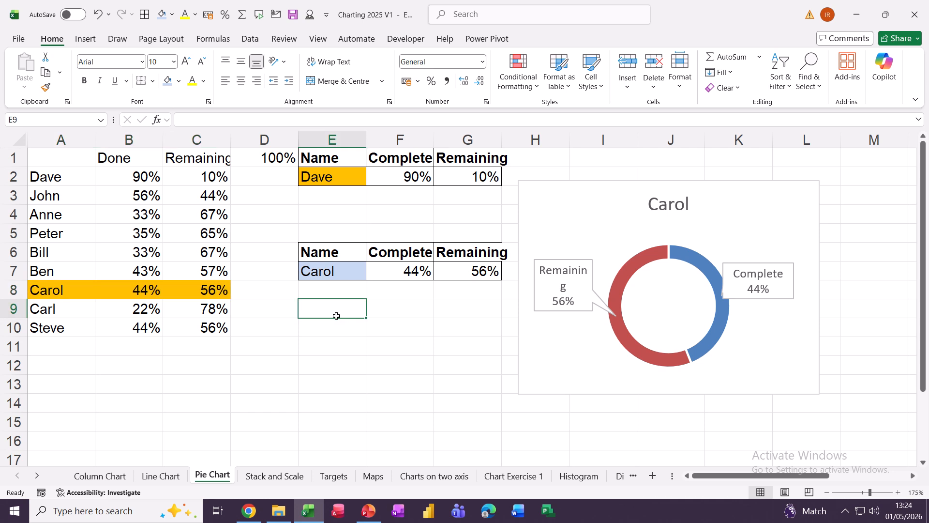